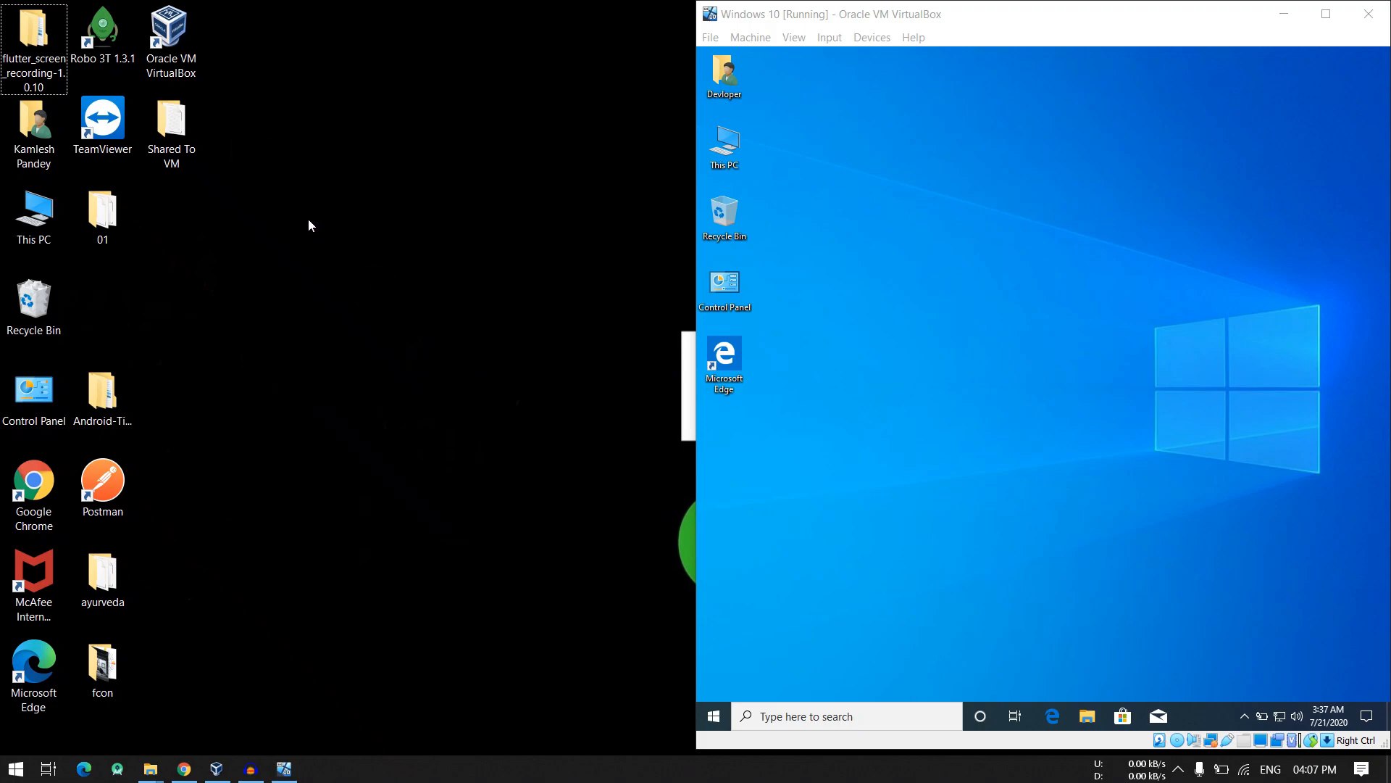
pyautogui.click(777, 166)
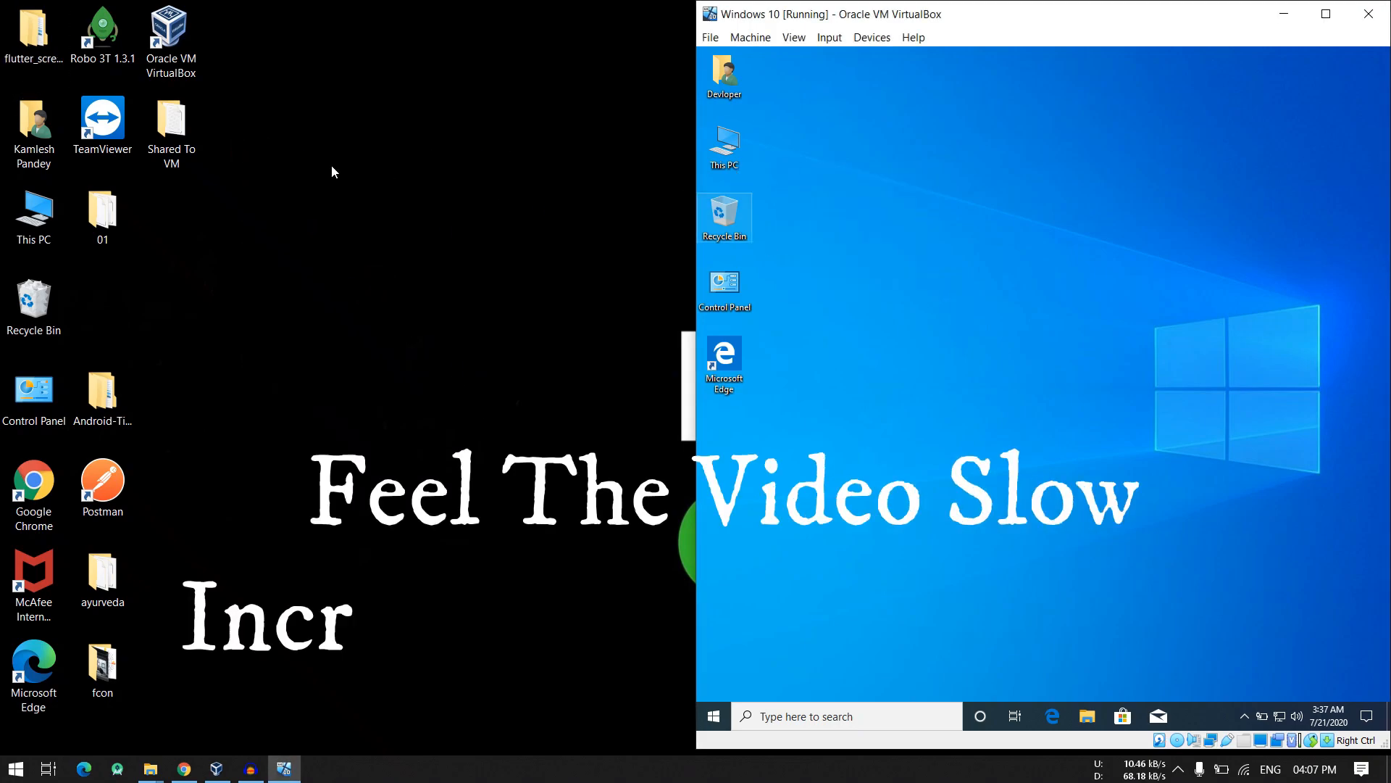
pyautogui.moveTo(311, 165); pyautogui.dragTo(432, 290)
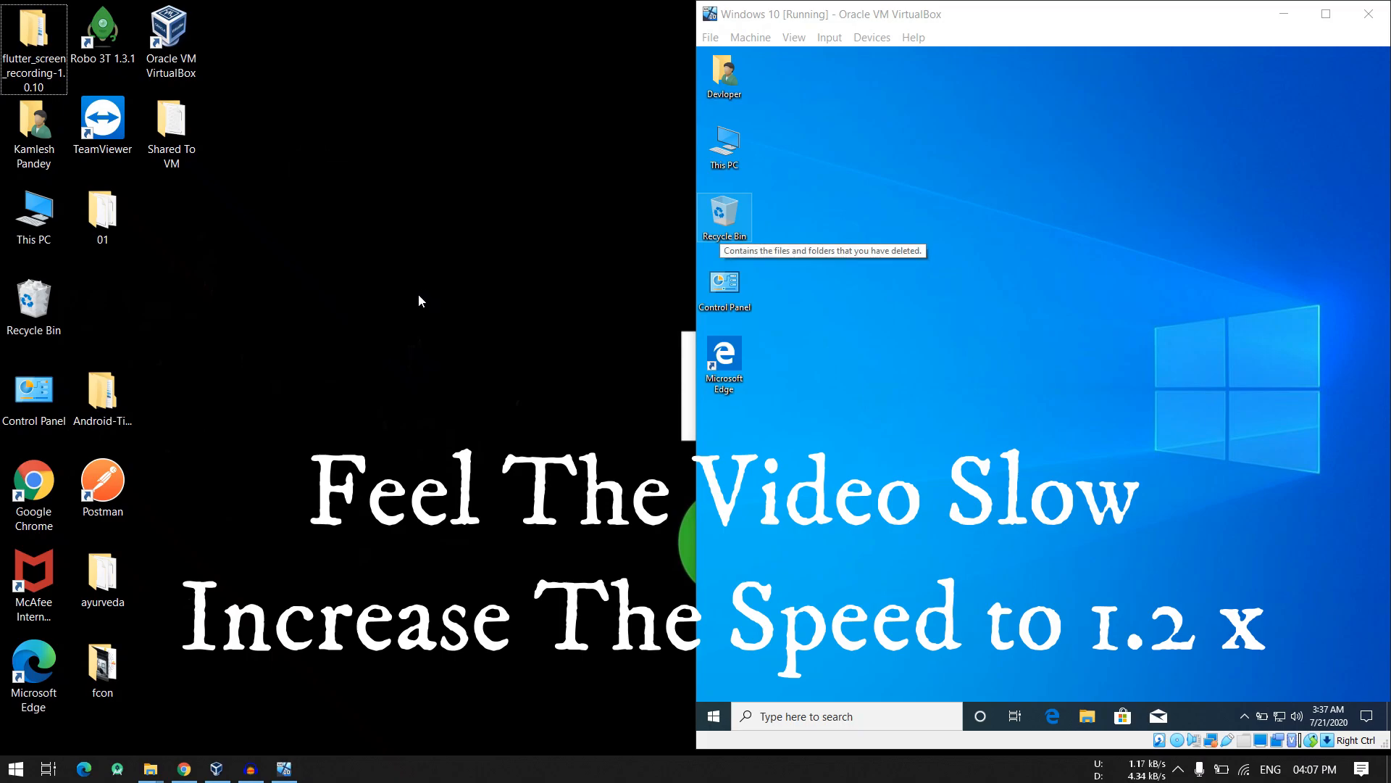
pyautogui.moveTo(249, 207); pyautogui.dragTo(176, 228)
pyautogui.moveTo(444, 461); pyautogui.dragTo(483, 487)
pyautogui.moveTo(1002, 219); pyautogui.dragTo(1082, 295)
pyautogui.moveTo(1152, 339); pyautogui.dragTo(1152, 339)
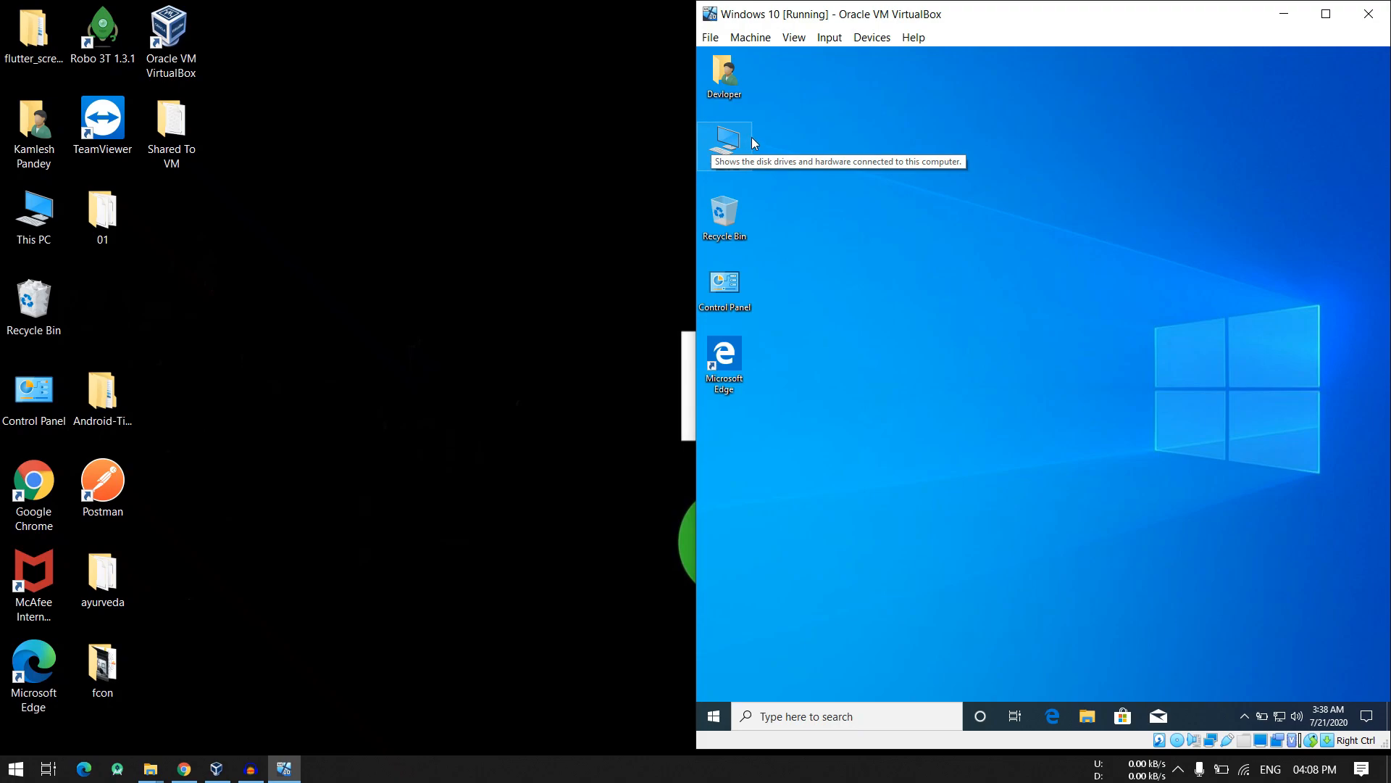
# - Insert the Guest Additions CD image into the Windows 10 virtual machine and launch its installer from CD drive D: with administrator permission
pyautogui.click(874, 40)
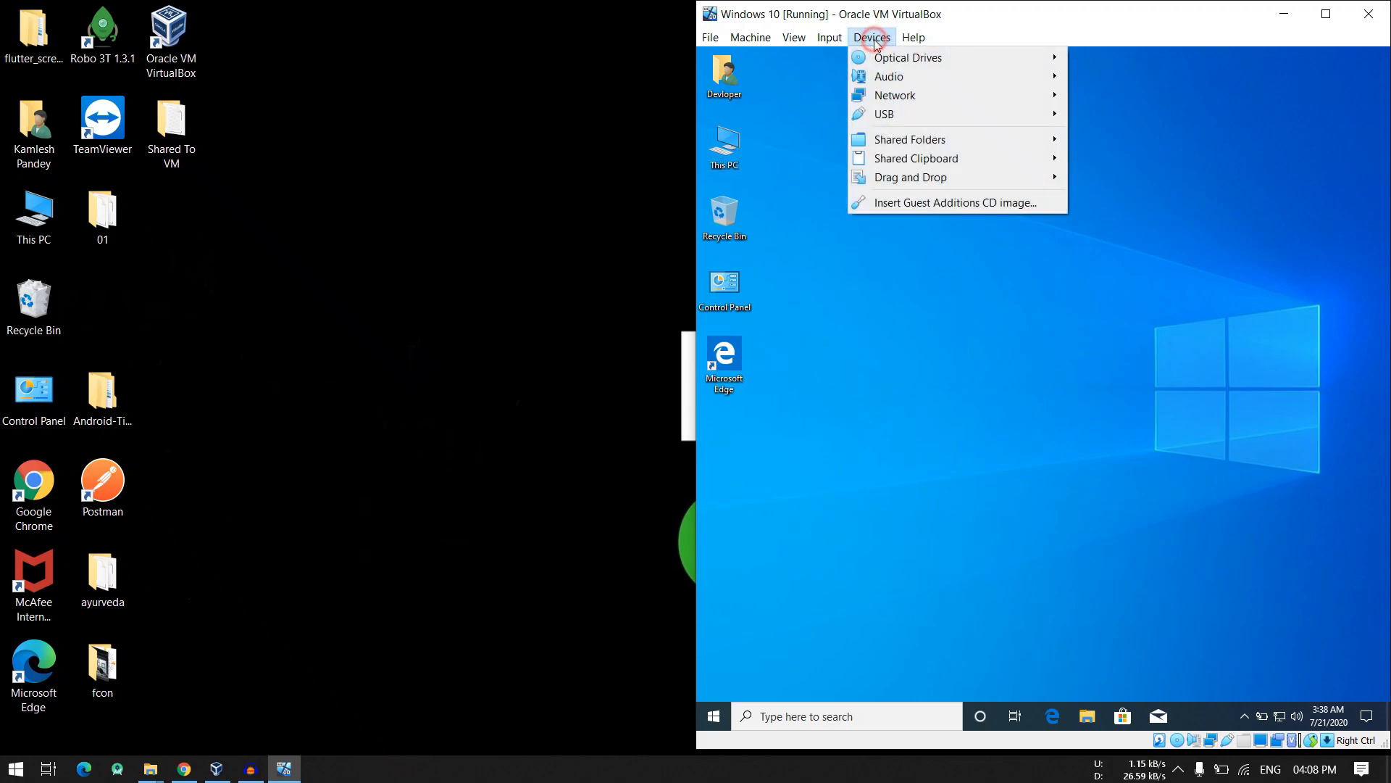
pyautogui.click(878, 203)
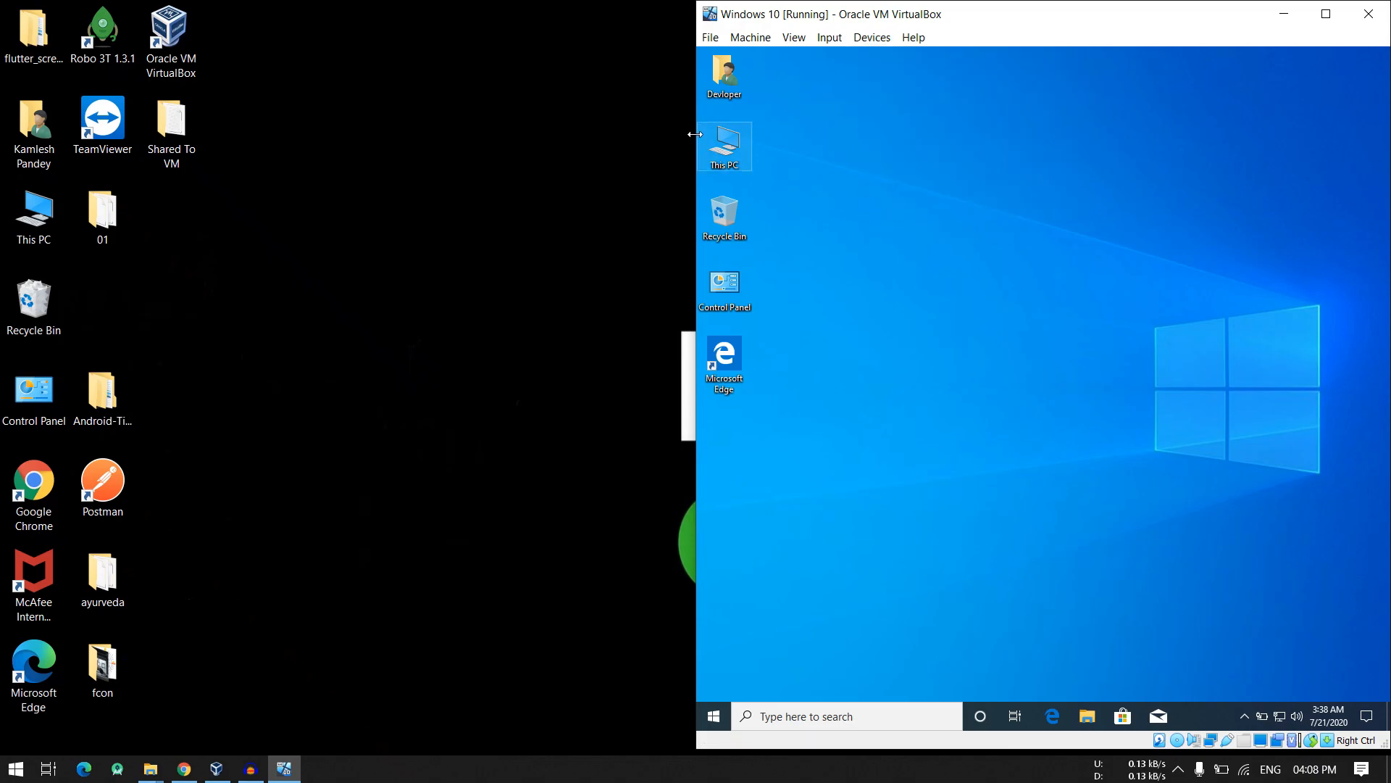
pyautogui.click(1087, 716)
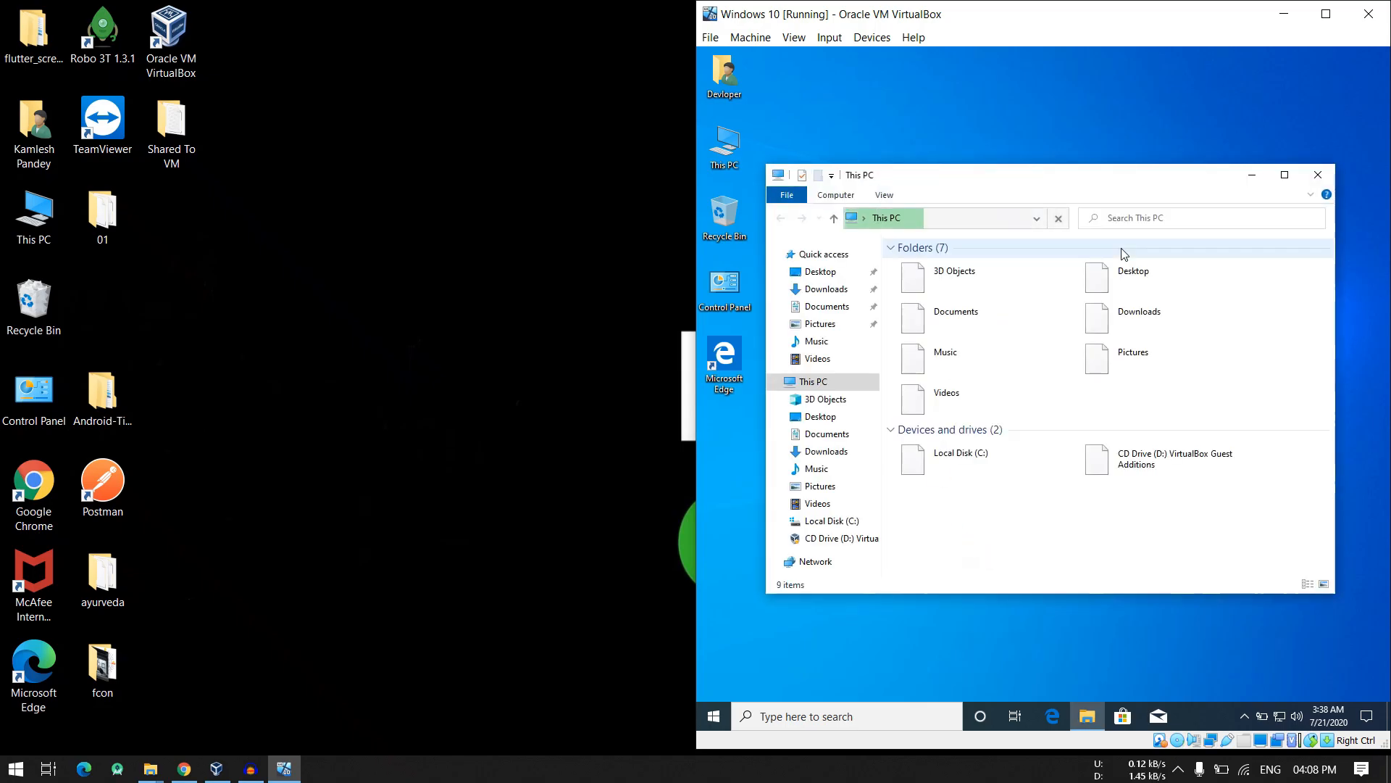
pyautogui.doubleClick(1183, 471)
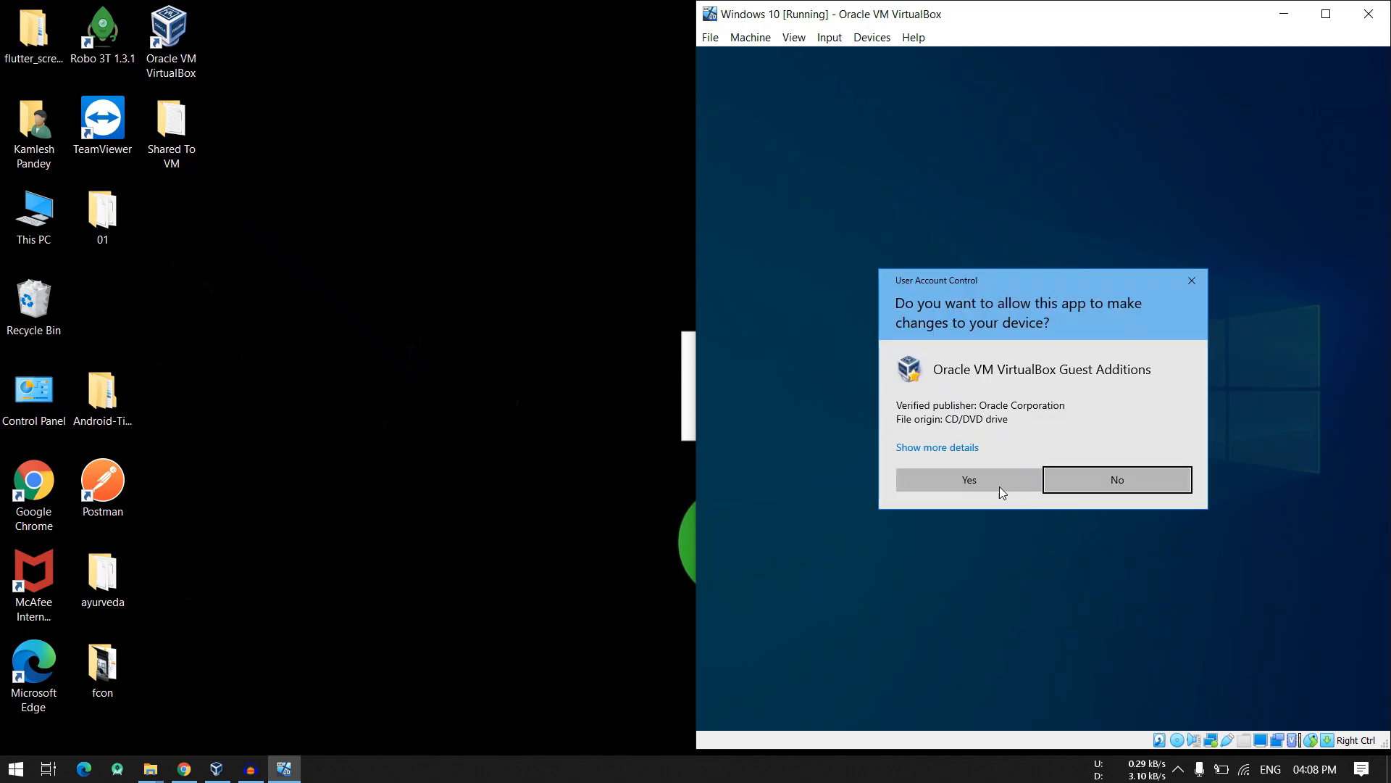
pyautogui.click(998, 484)
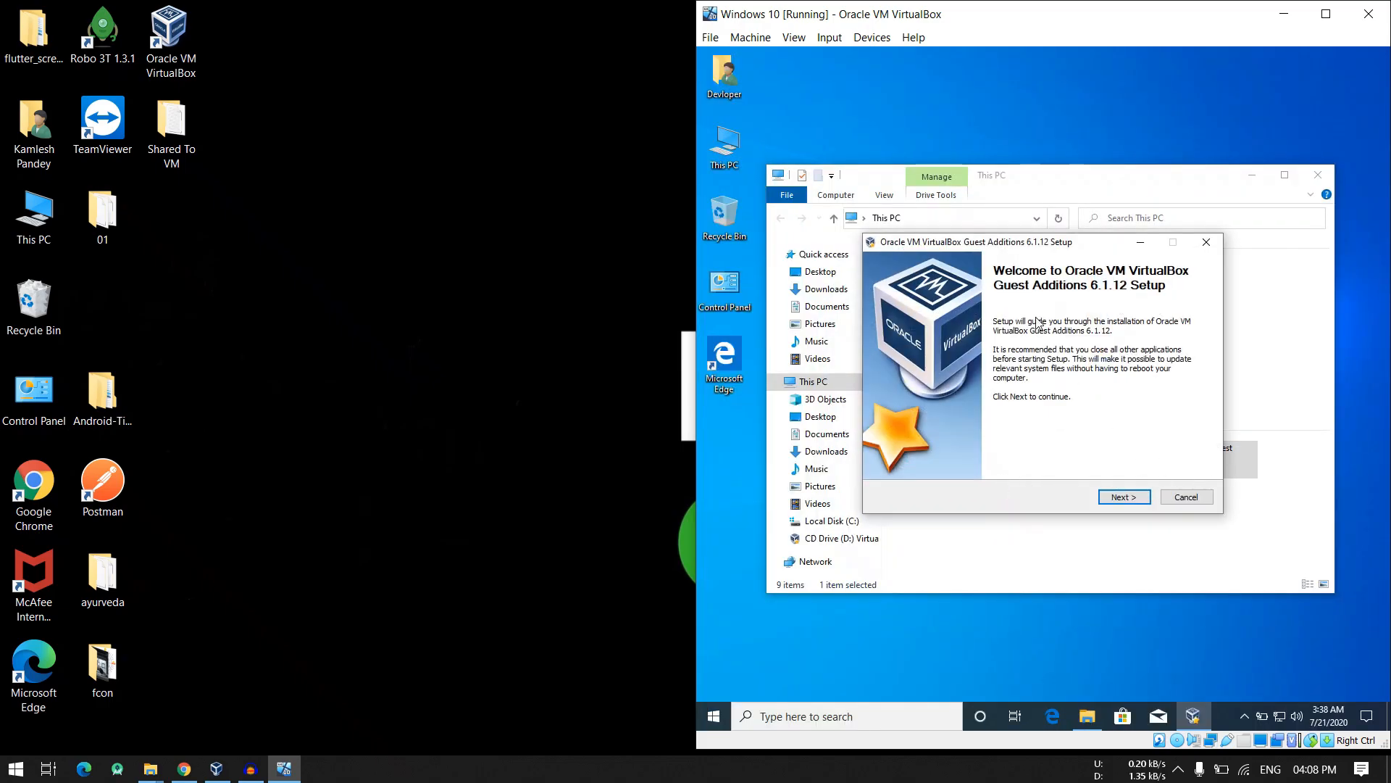
# - Install VirtualBox Guest Additions 6.1.12 with the default destination folder and components
pyautogui.click(1131, 498)
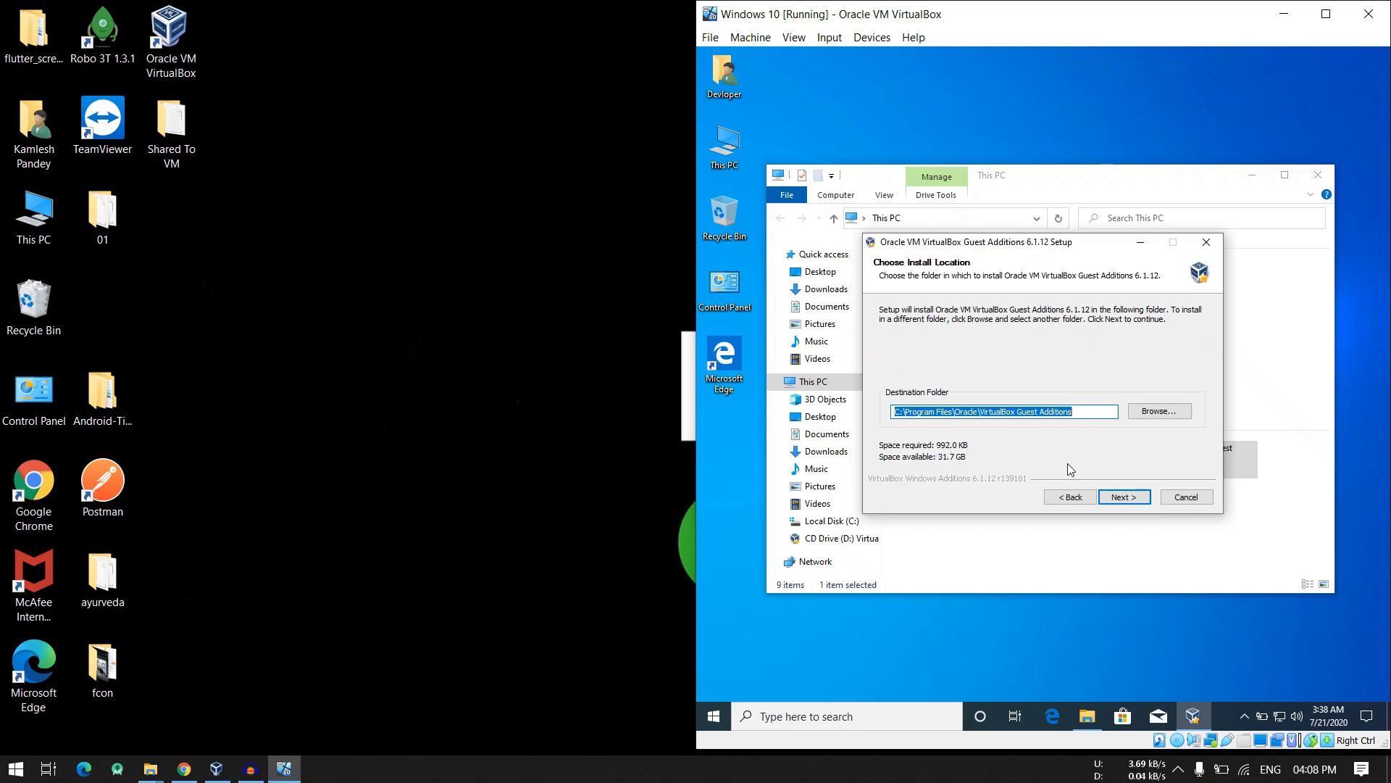
pyautogui.click(1132, 499)
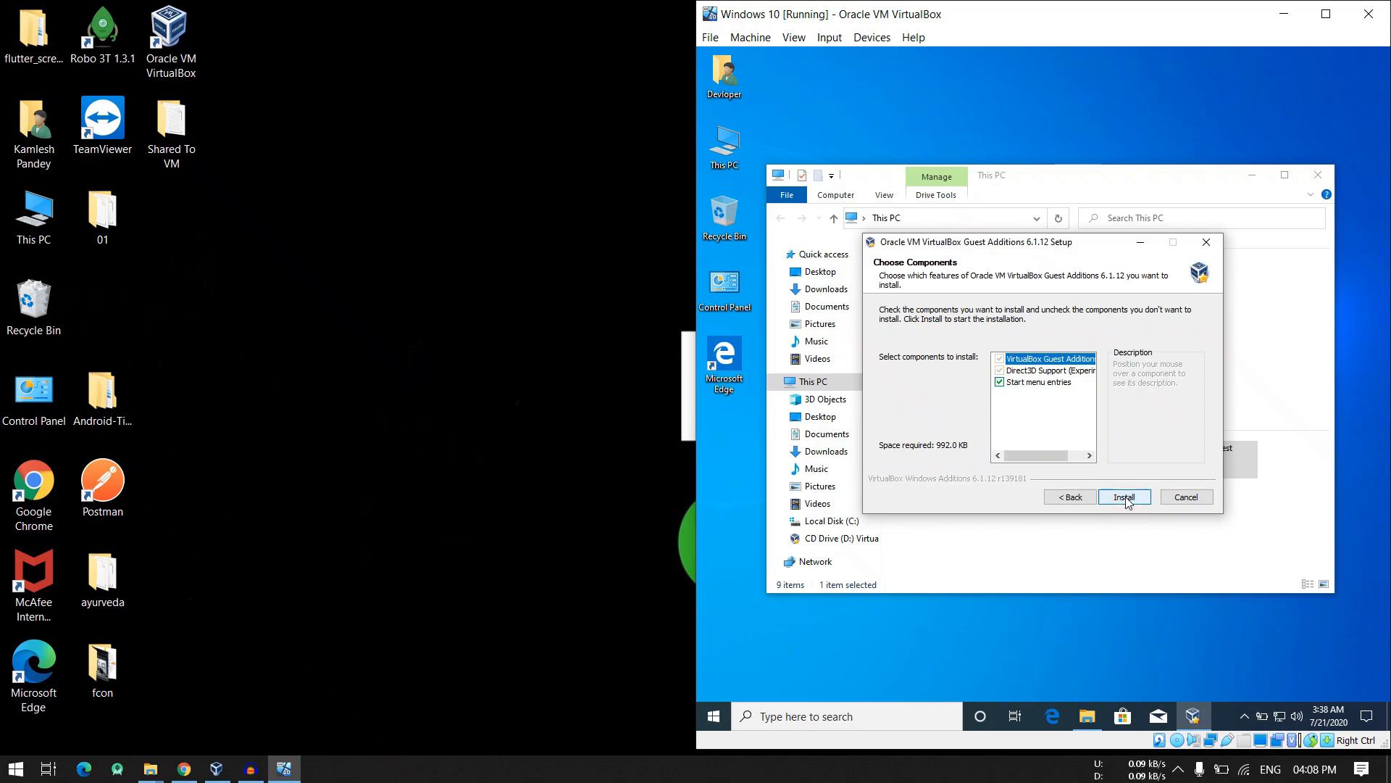
pyautogui.click(1123, 497)
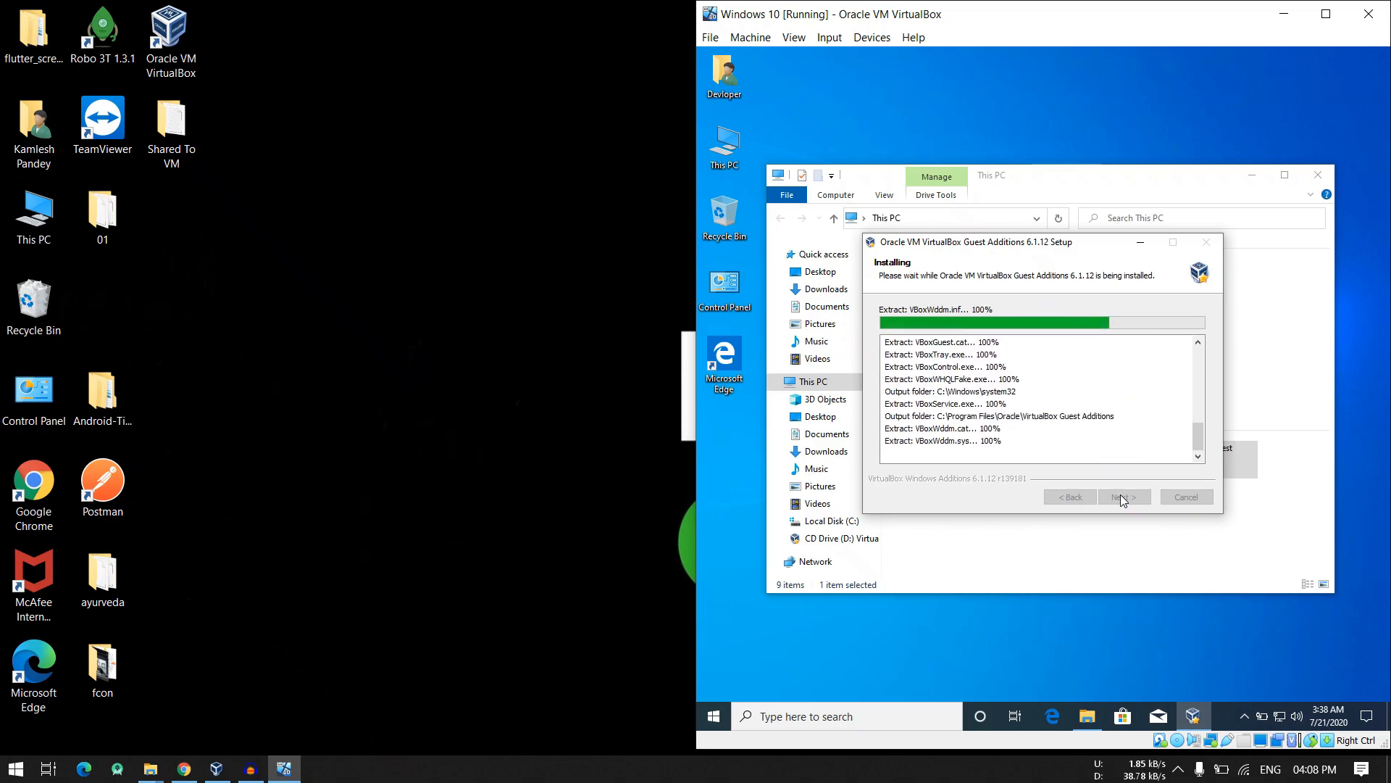
# - Check the contents of the Shared To VM folder on the host desktop, then delete the folder and refresh the desktop
pyautogui.click(388, 202)
pyautogui.rightClick(389, 202)
pyautogui.click(437, 258)
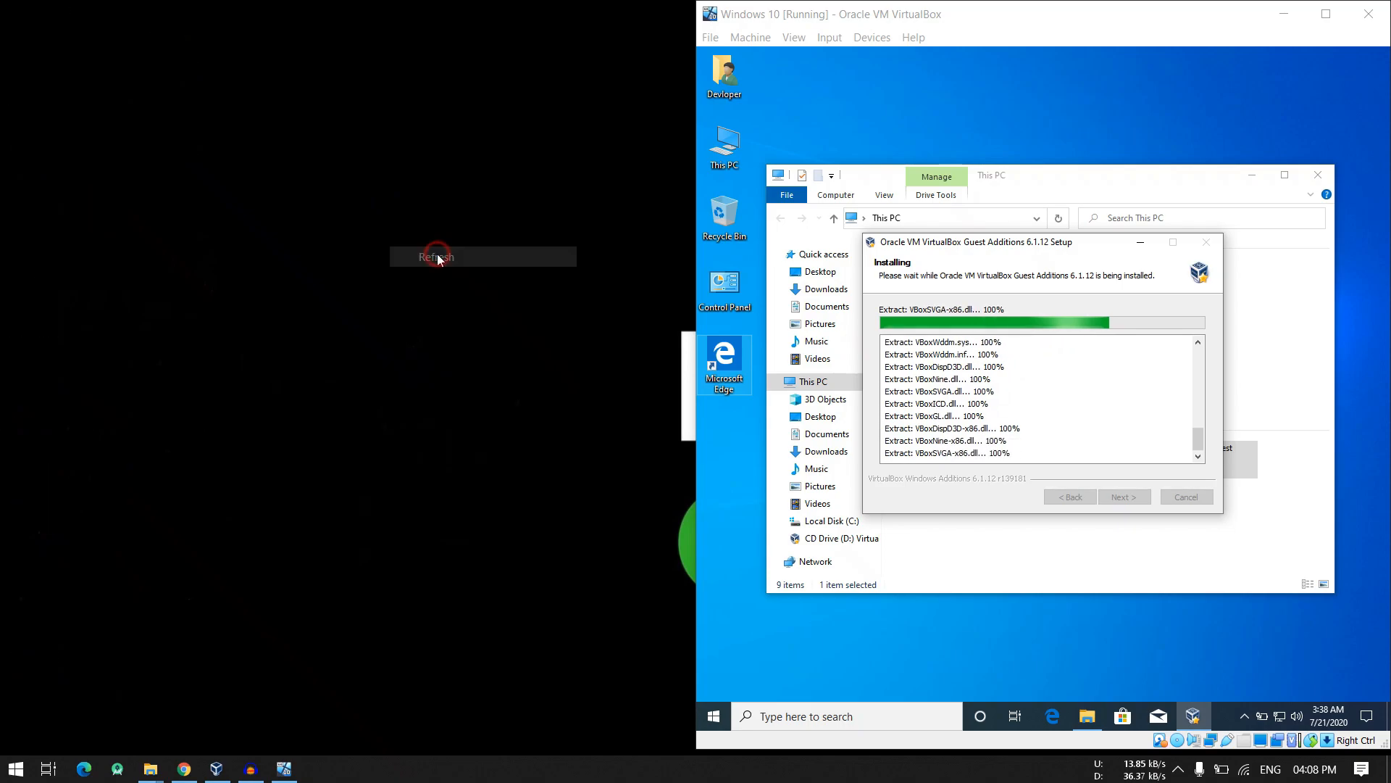
pyautogui.doubleClick(179, 148)
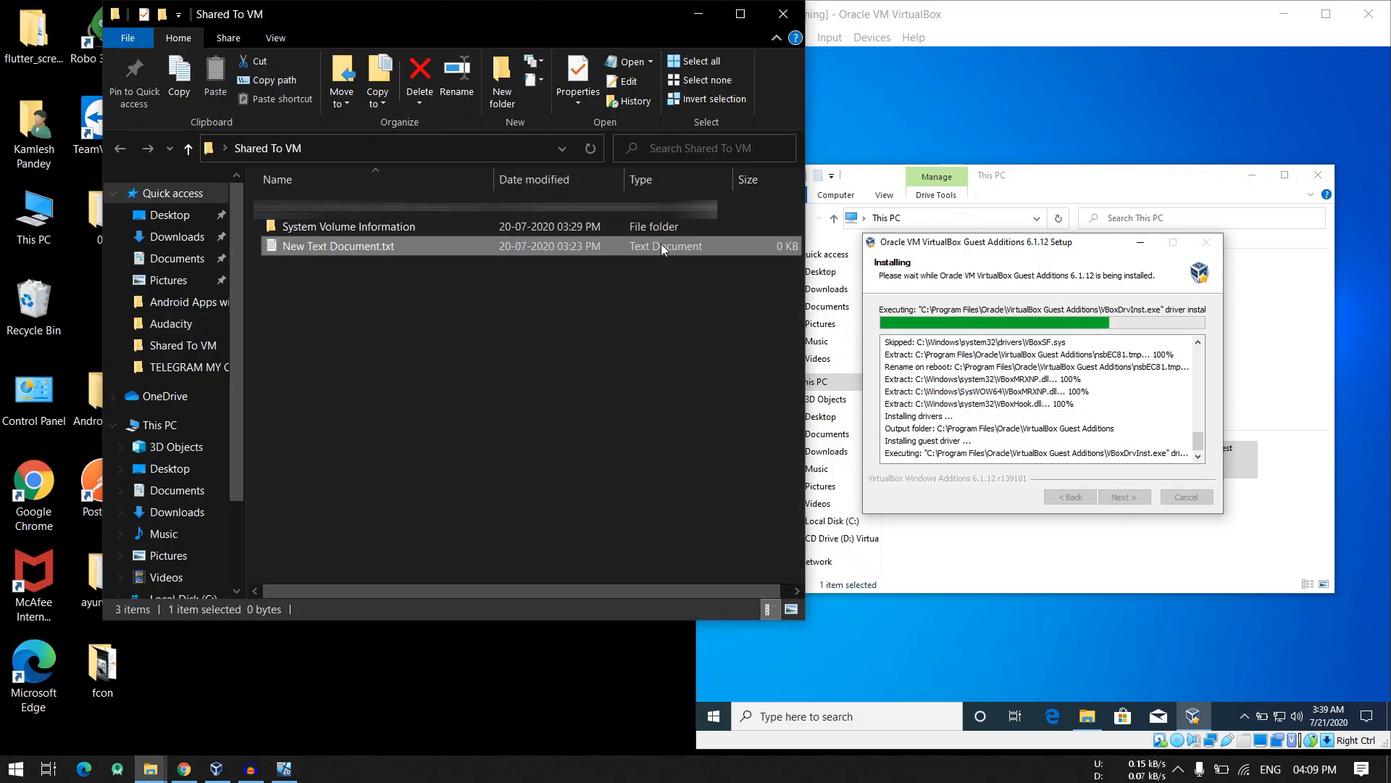
pyautogui.click(783, 13)
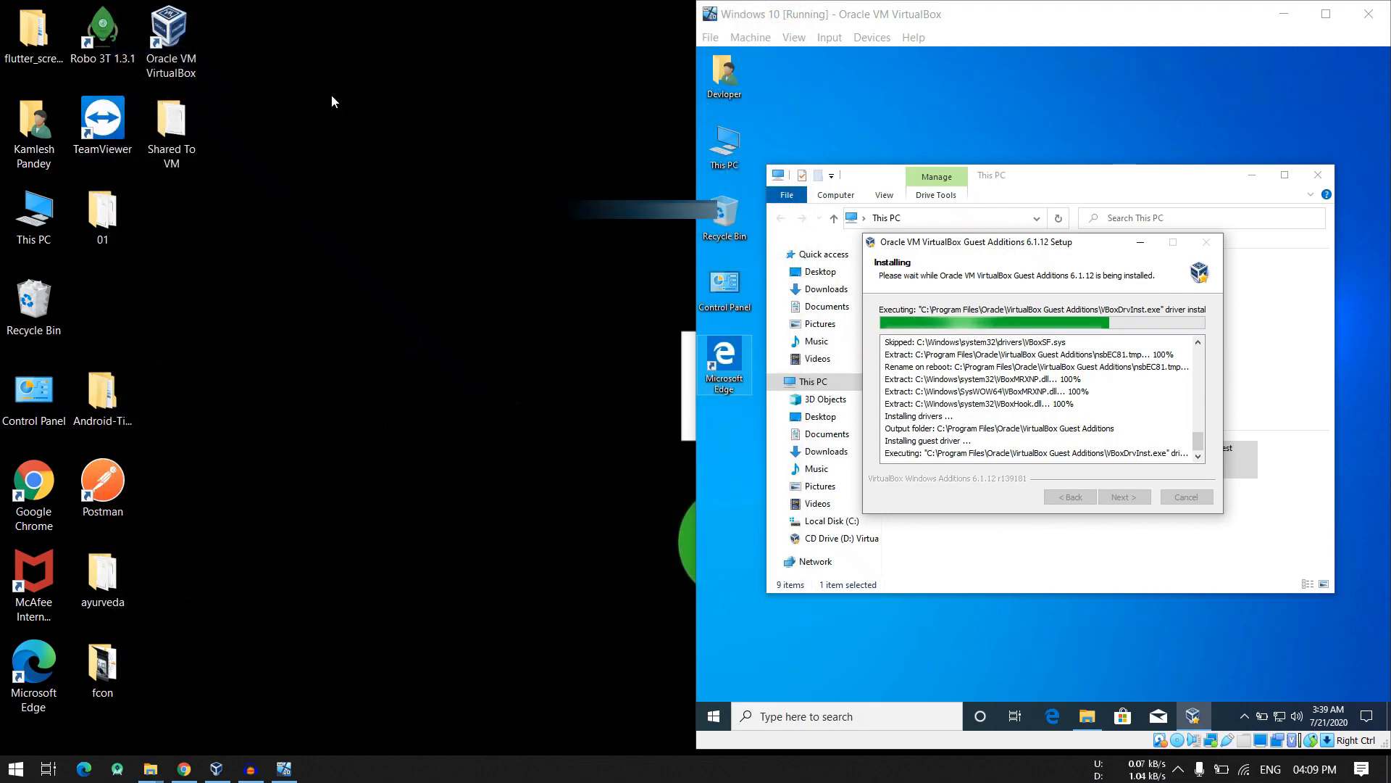
pyautogui.moveTo(294, 202); pyautogui.dragTo(155, 132)
pyautogui.click(169, 133)
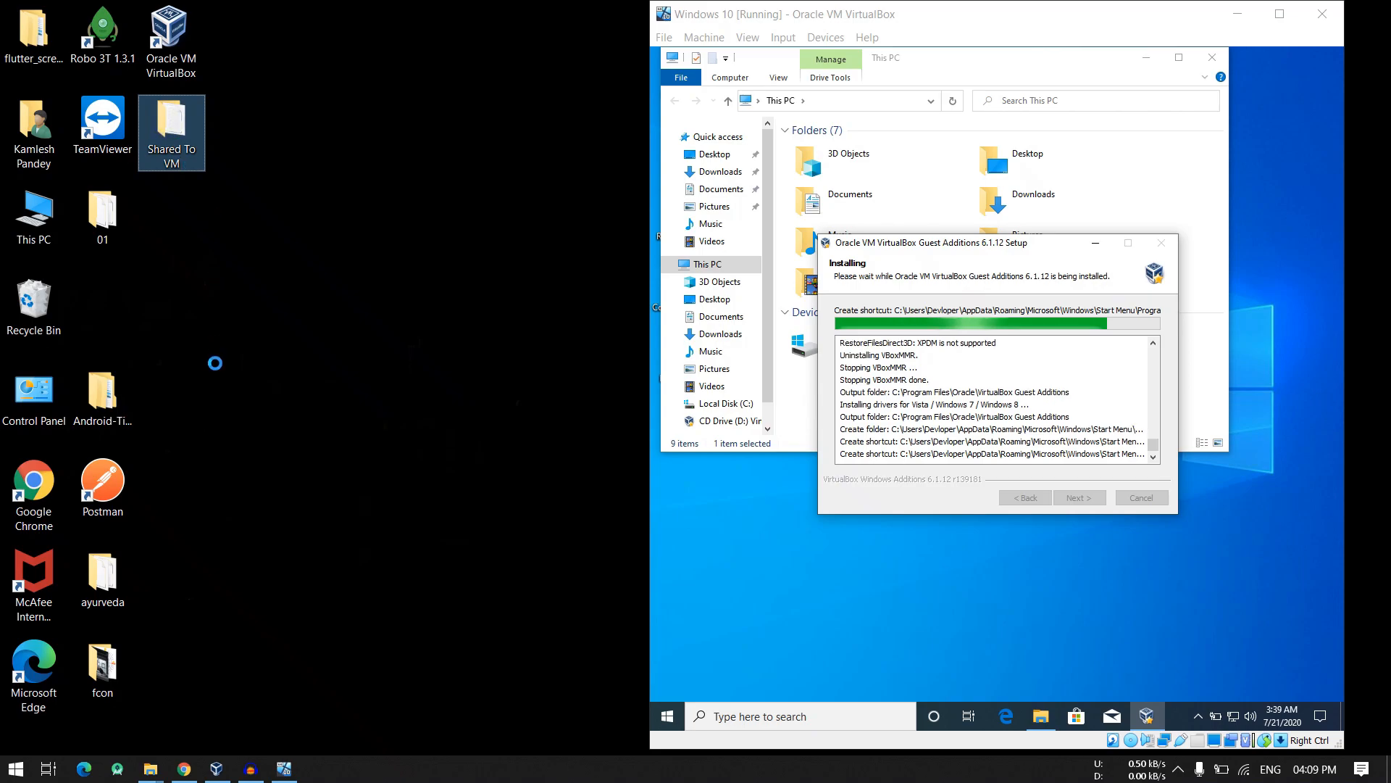
pyautogui.click(233, 495)
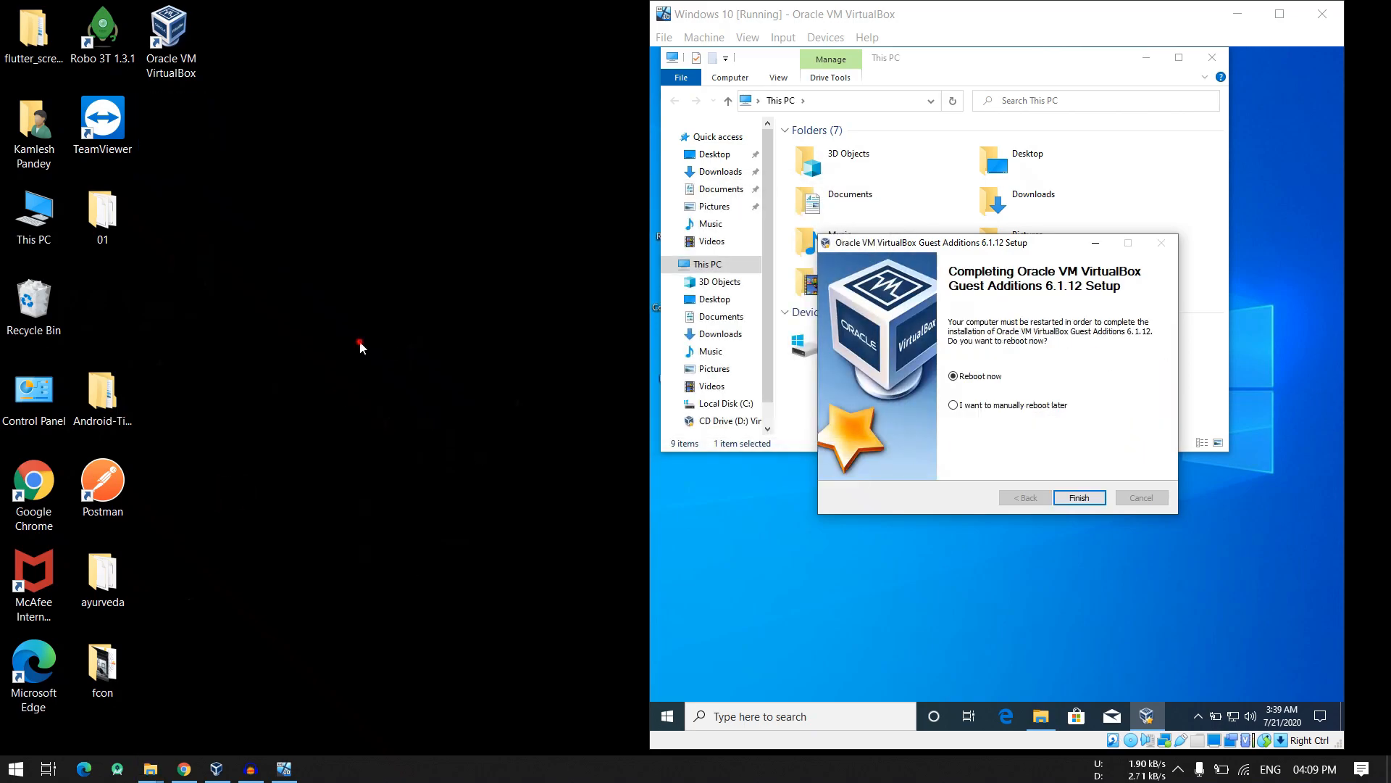
pyautogui.rightClick(350, 235)
pyautogui.click(400, 297)
# - Finish the Guest Additions setup with an immediate reboot and dismiss the mouse pointer integration notice
pyautogui.click(1079, 498)
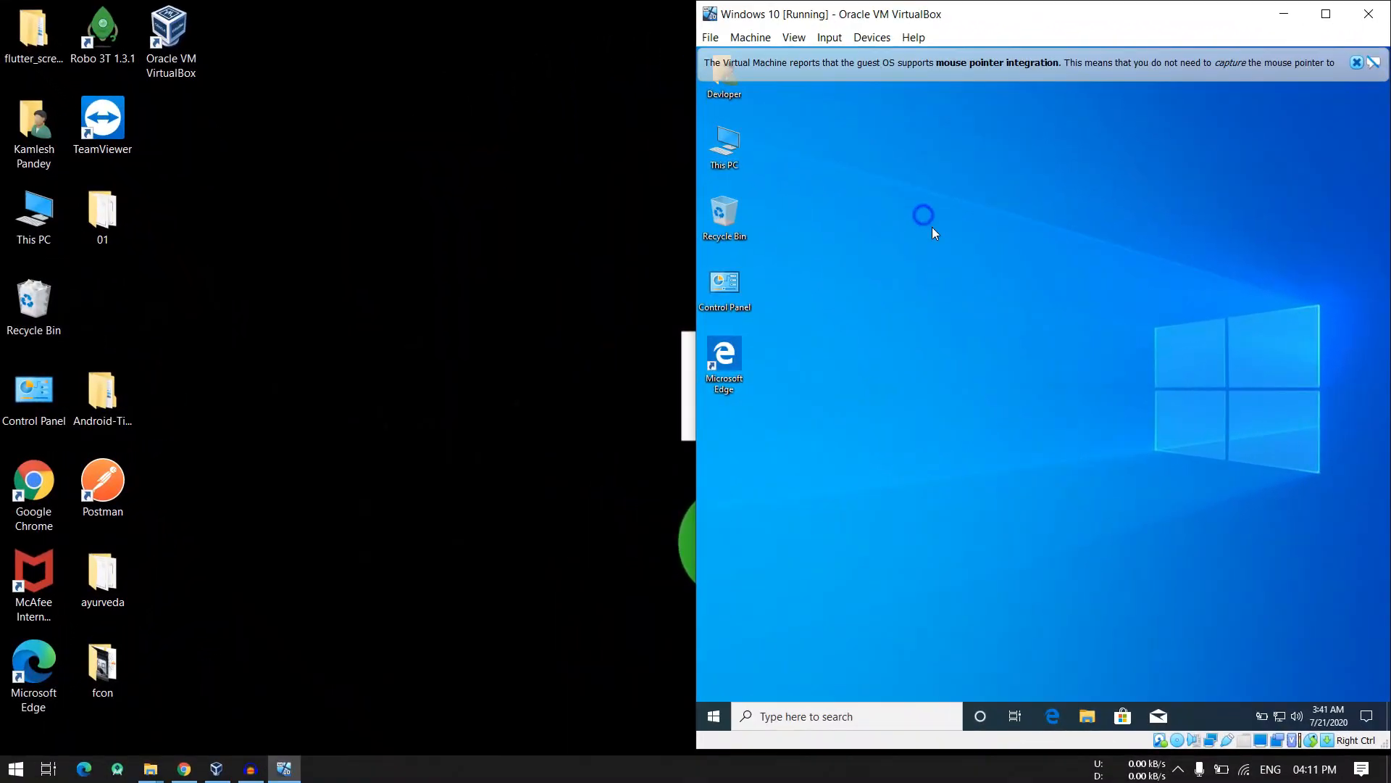
pyautogui.rightClick(921, 213)
pyautogui.click(1002, 260)
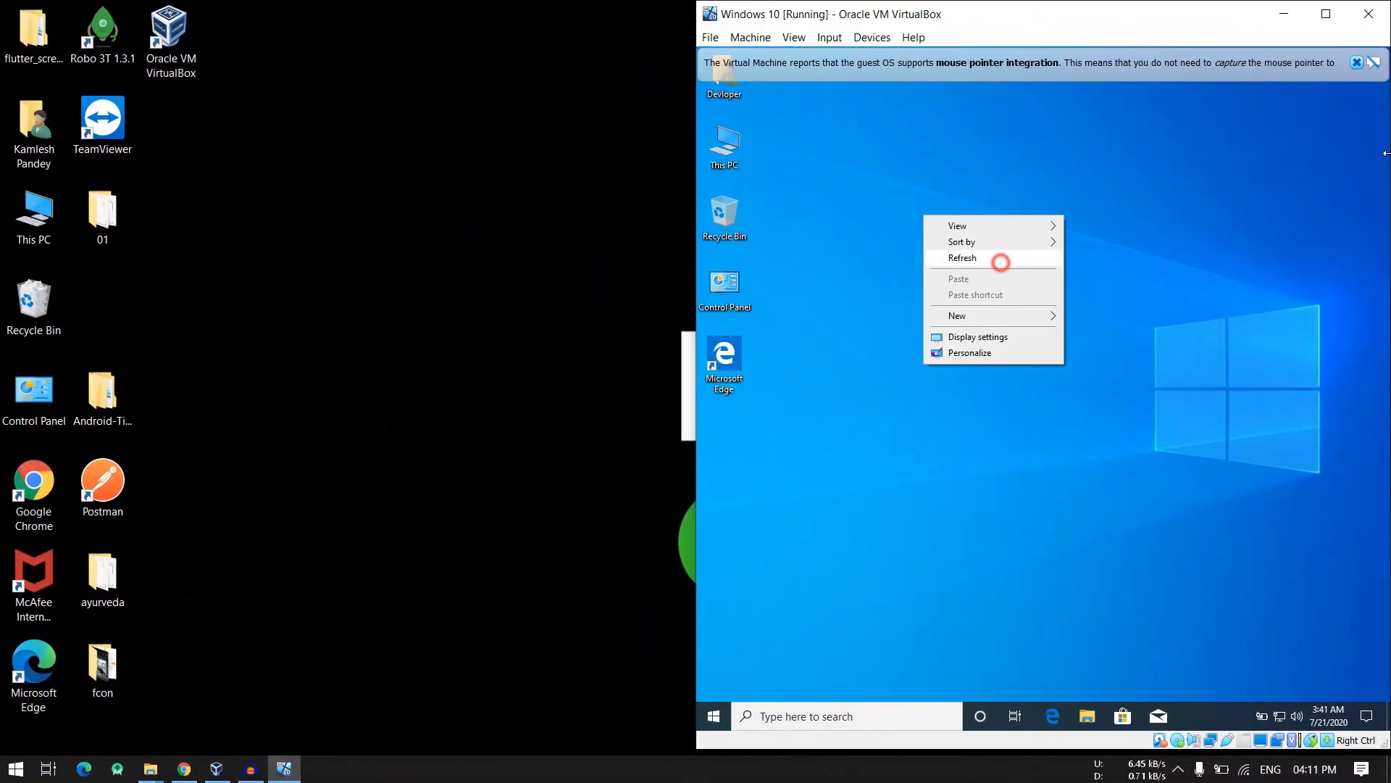
pyautogui.click(1356, 62)
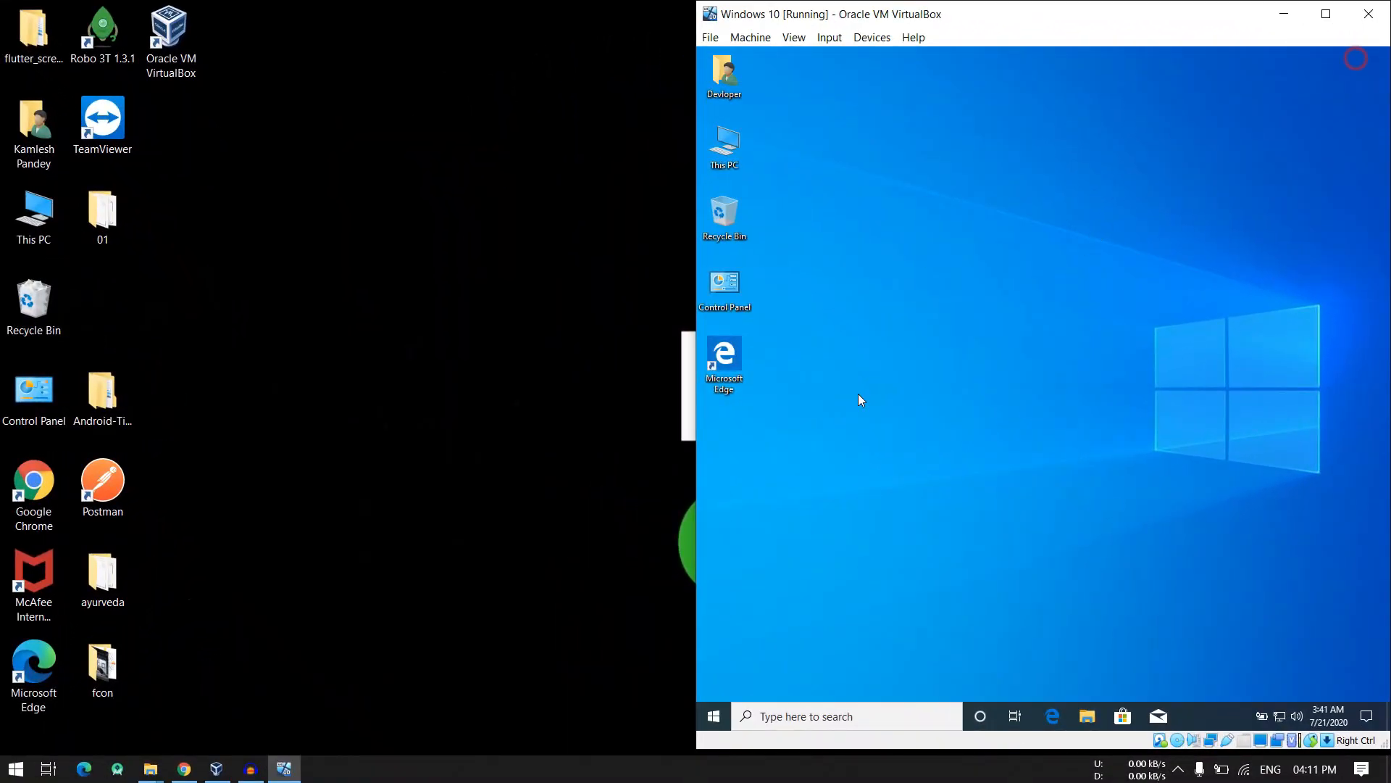
# - Open This PC inside the virtual machine to view its drives
pyautogui.click(727, 156)
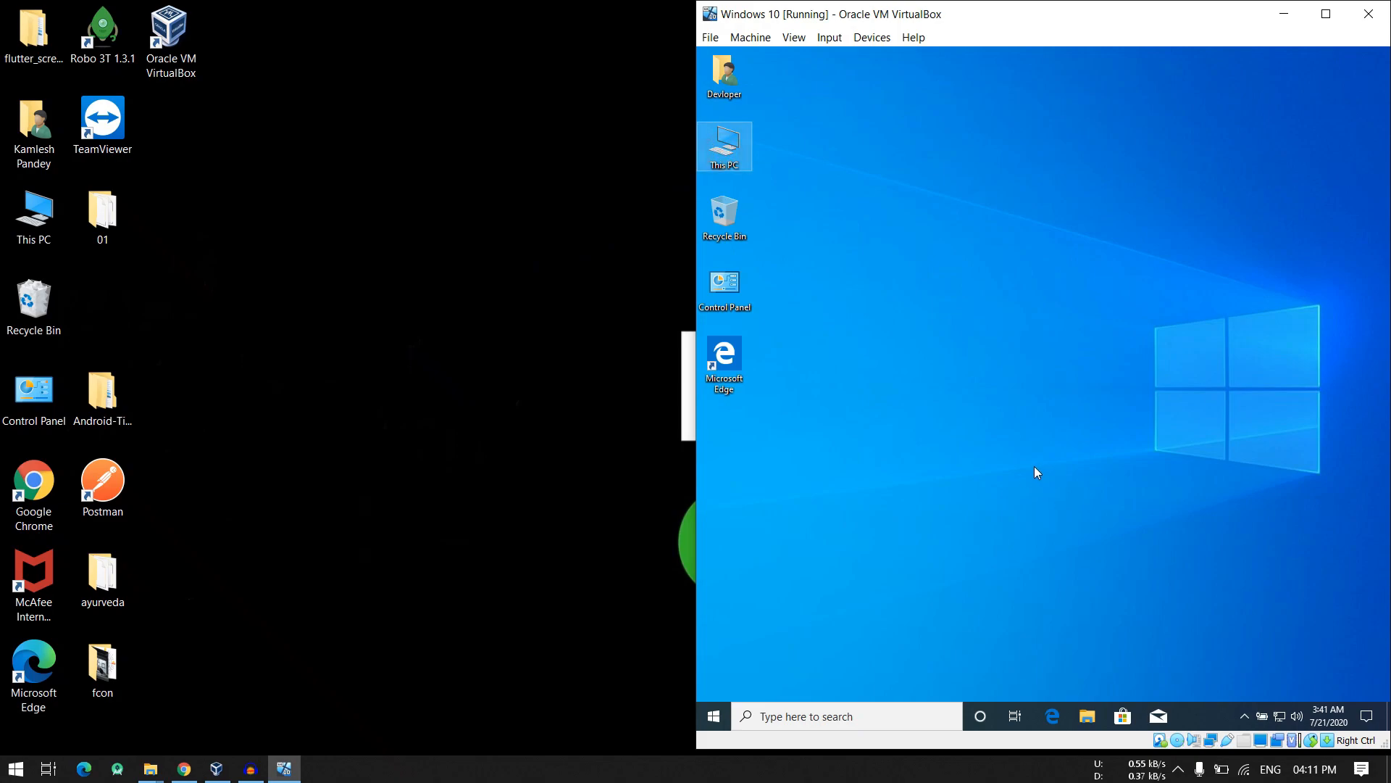
pyautogui.click(872, 38)
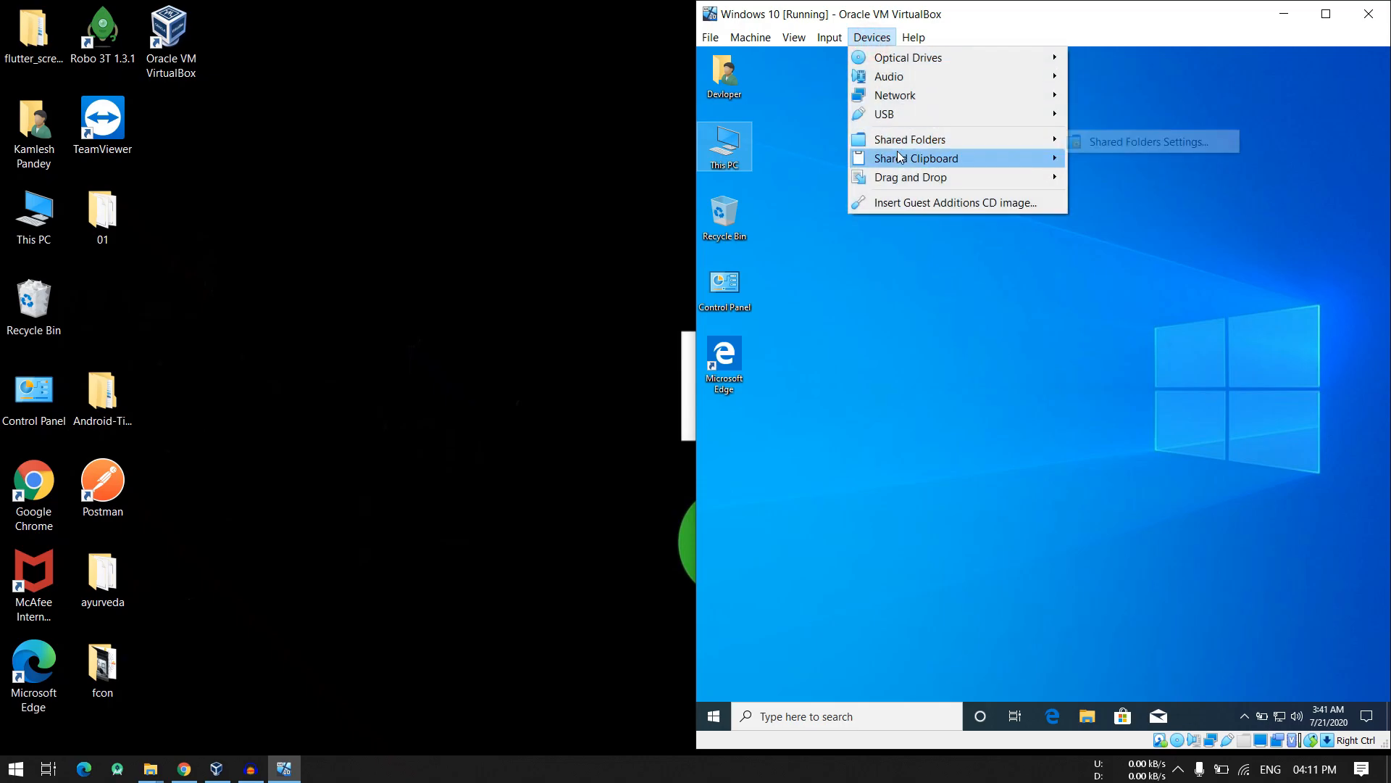
pyautogui.click(790, 167)
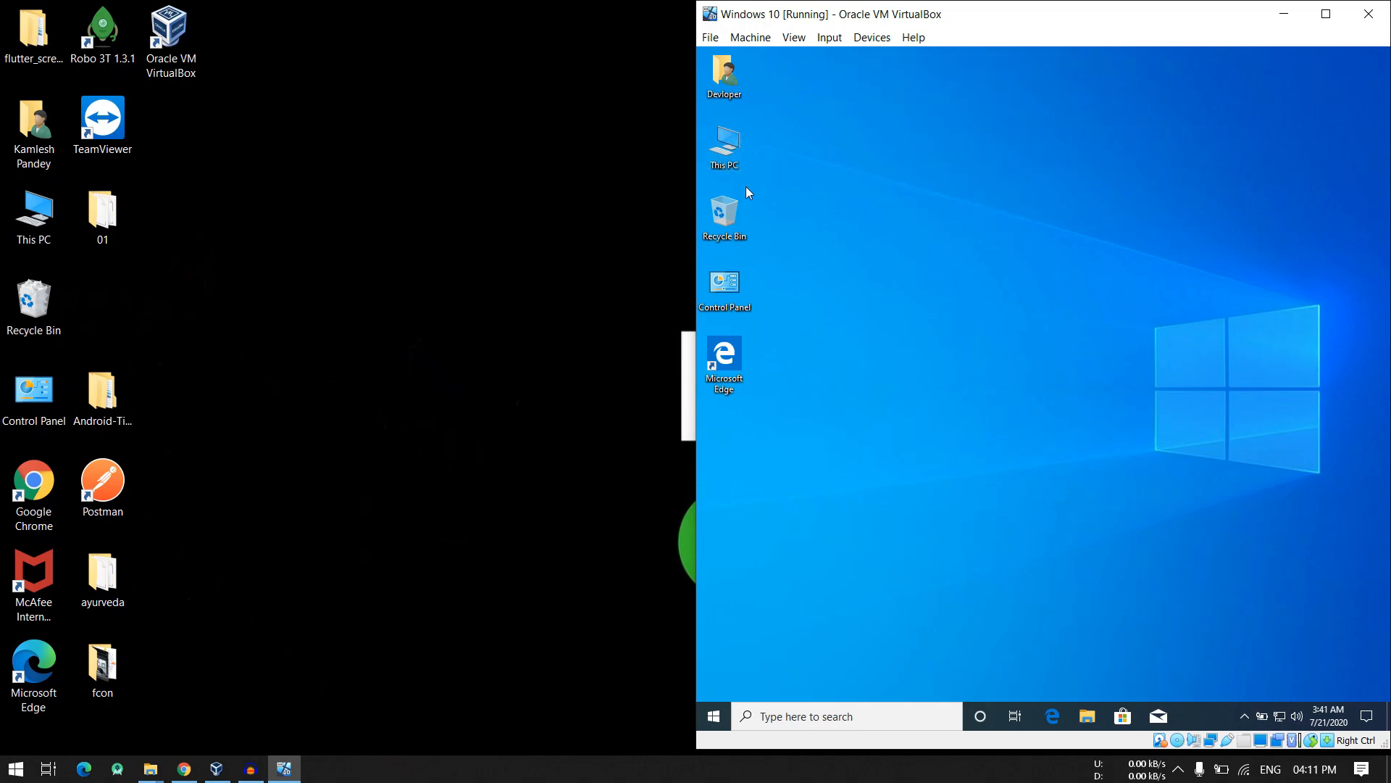
pyautogui.doubleClick(730, 158)
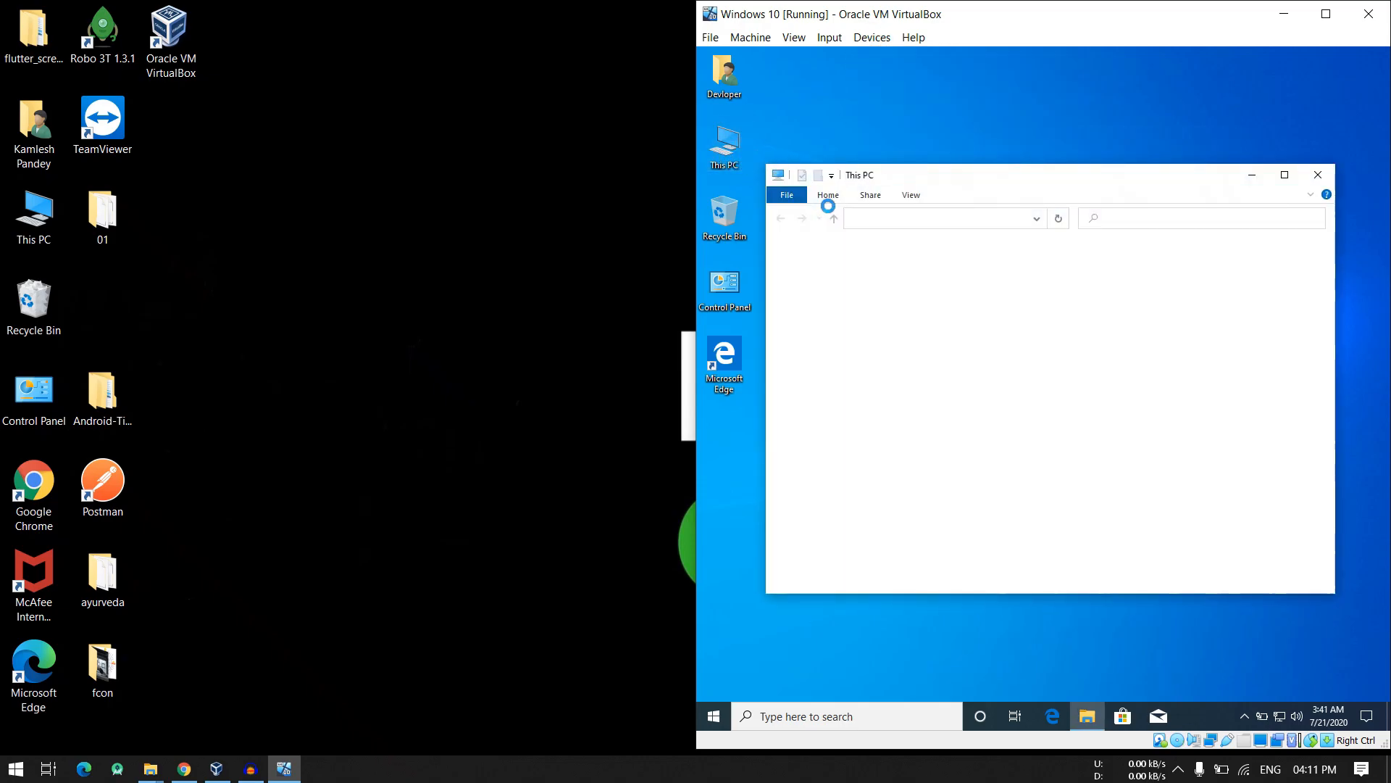
# - Start adding a new share in the virtual machine's shared folder settings and choose Other for its folder path
pyautogui.click(871, 38)
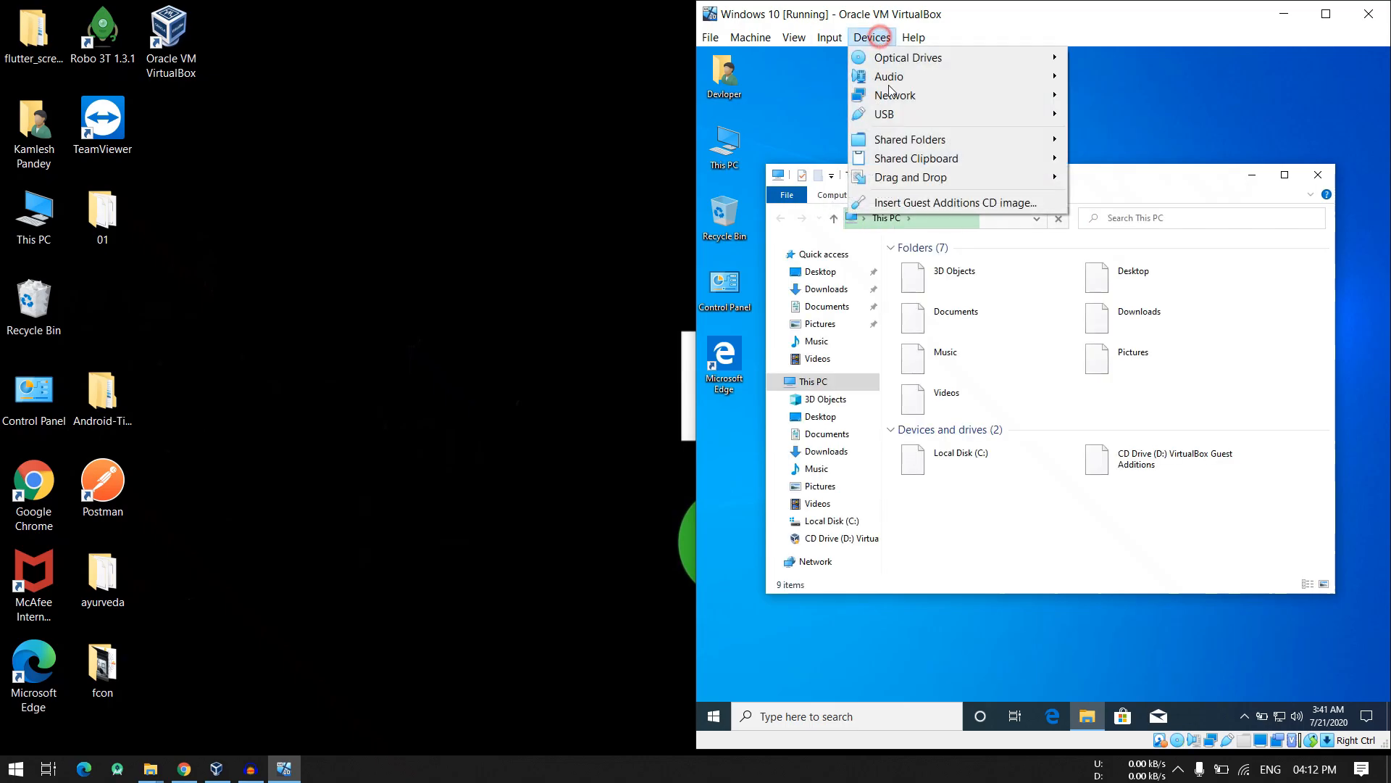
pyautogui.moveTo(911, 143)
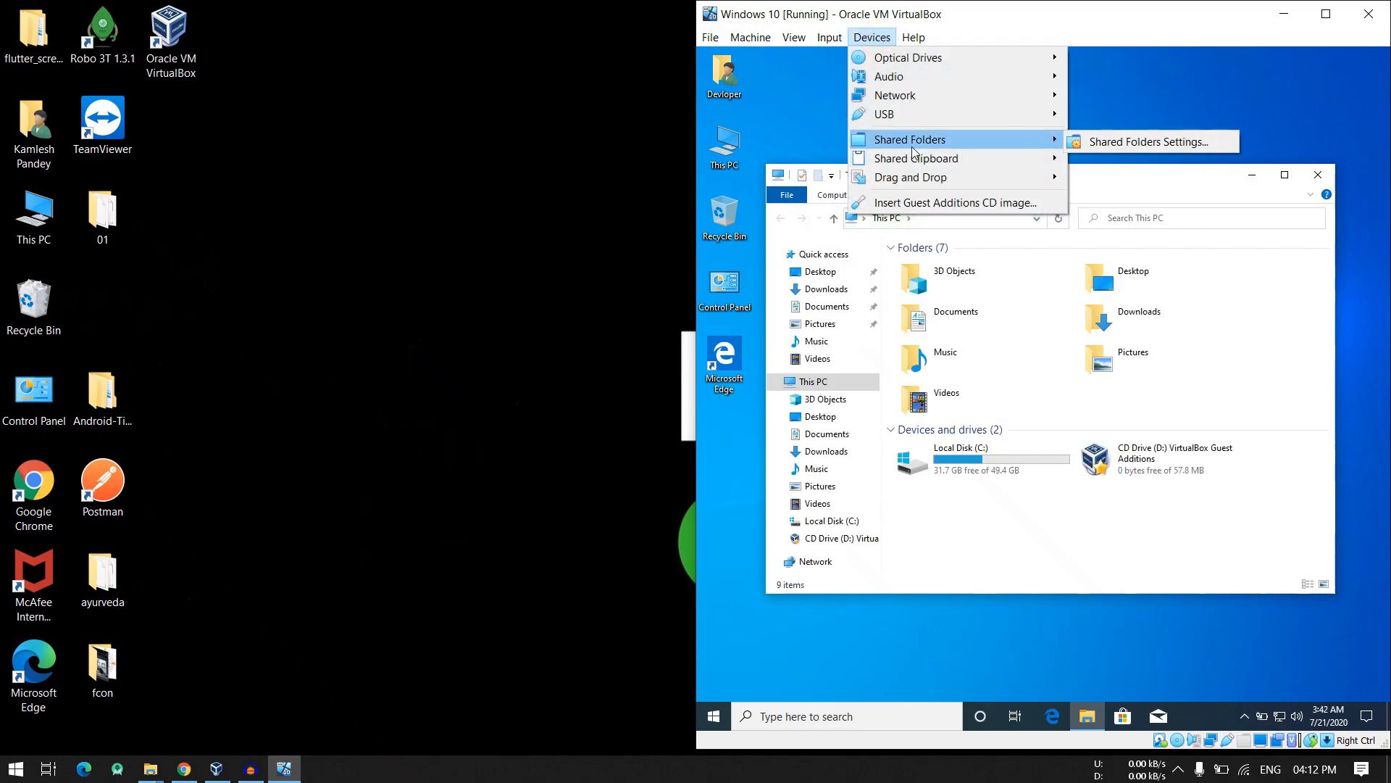
pyautogui.click(1086, 142)
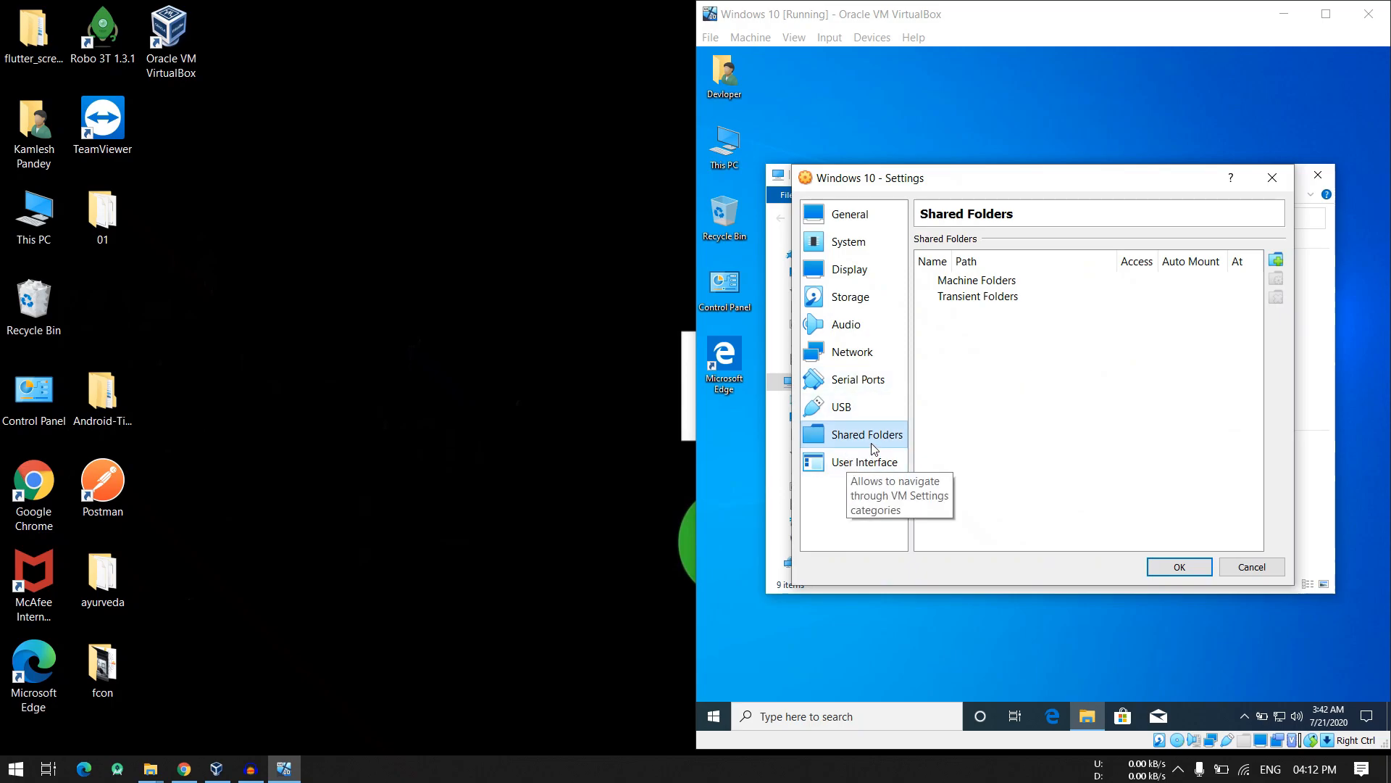
pyautogui.click(987, 281)
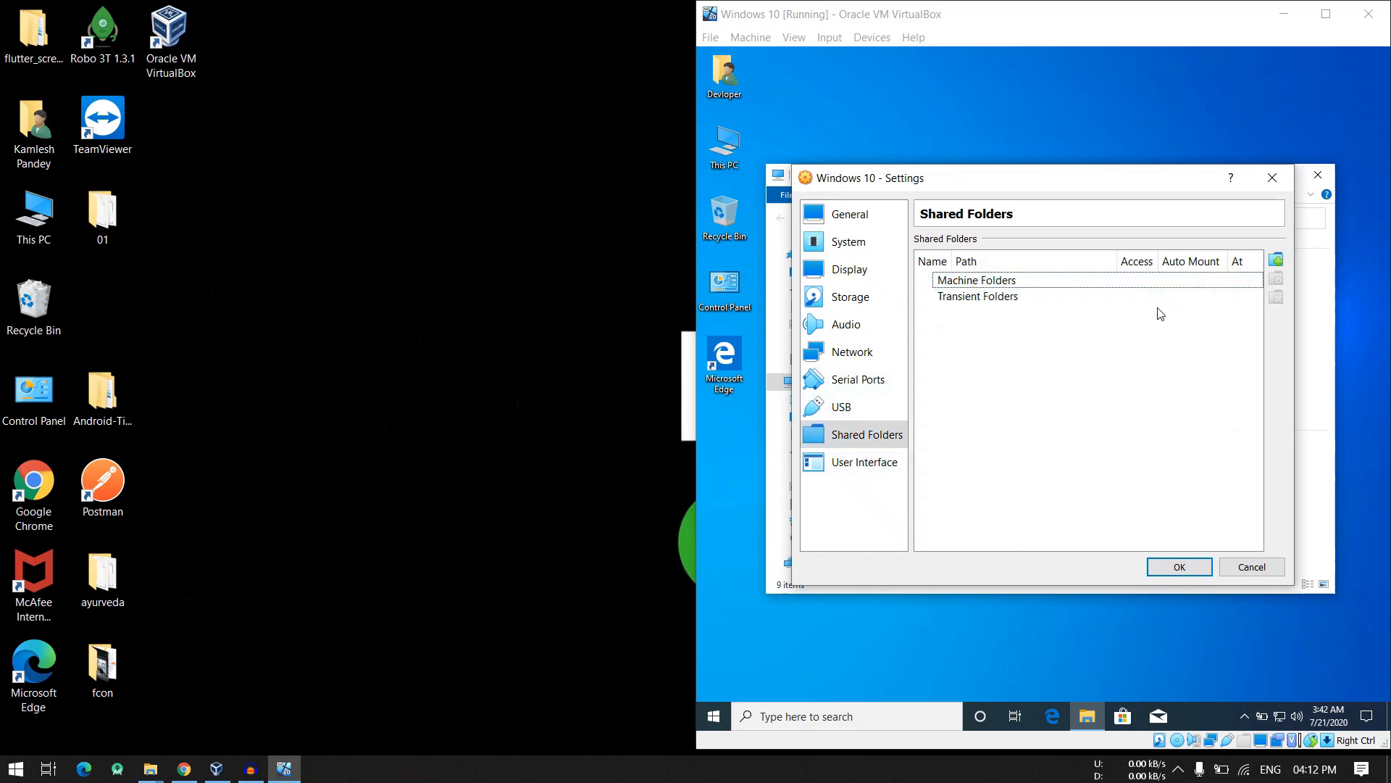
pyautogui.click(1276, 263)
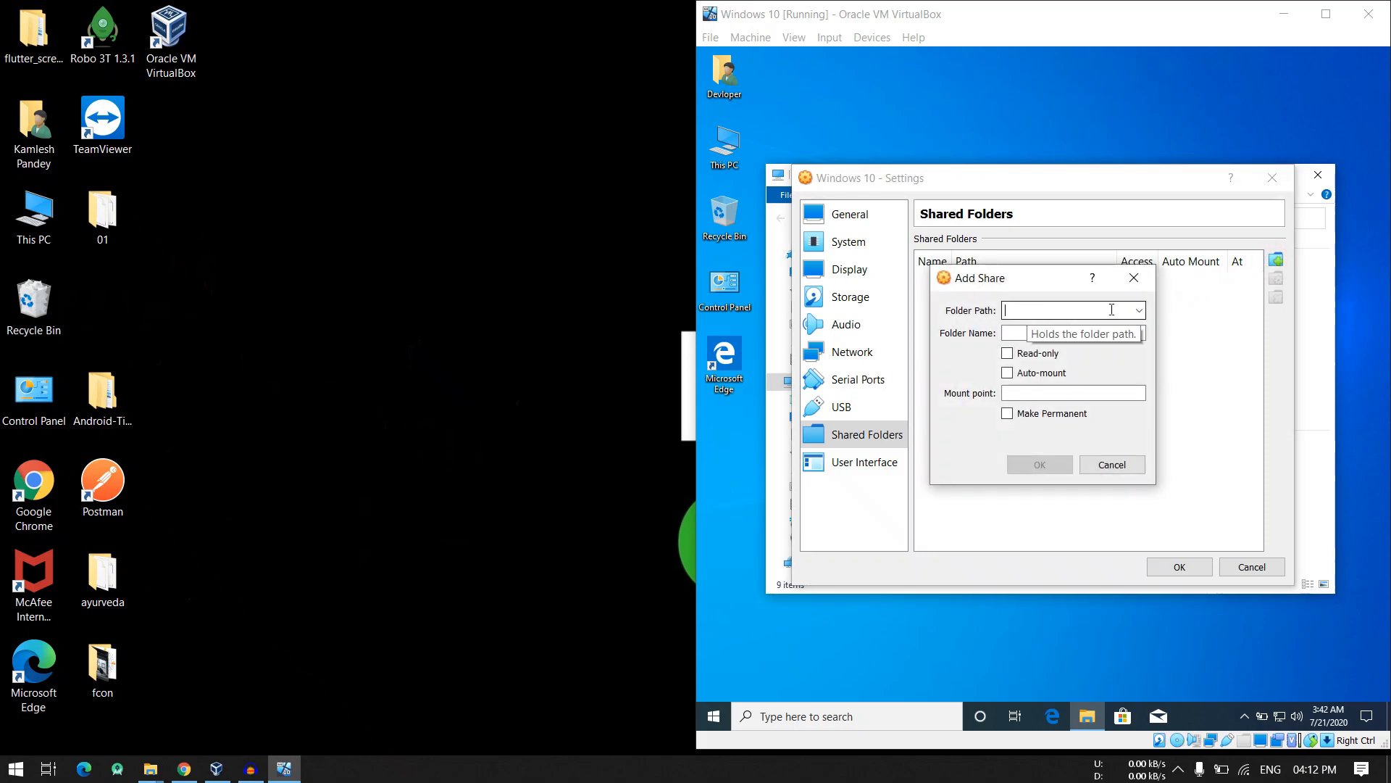
pyautogui.click(1139, 310)
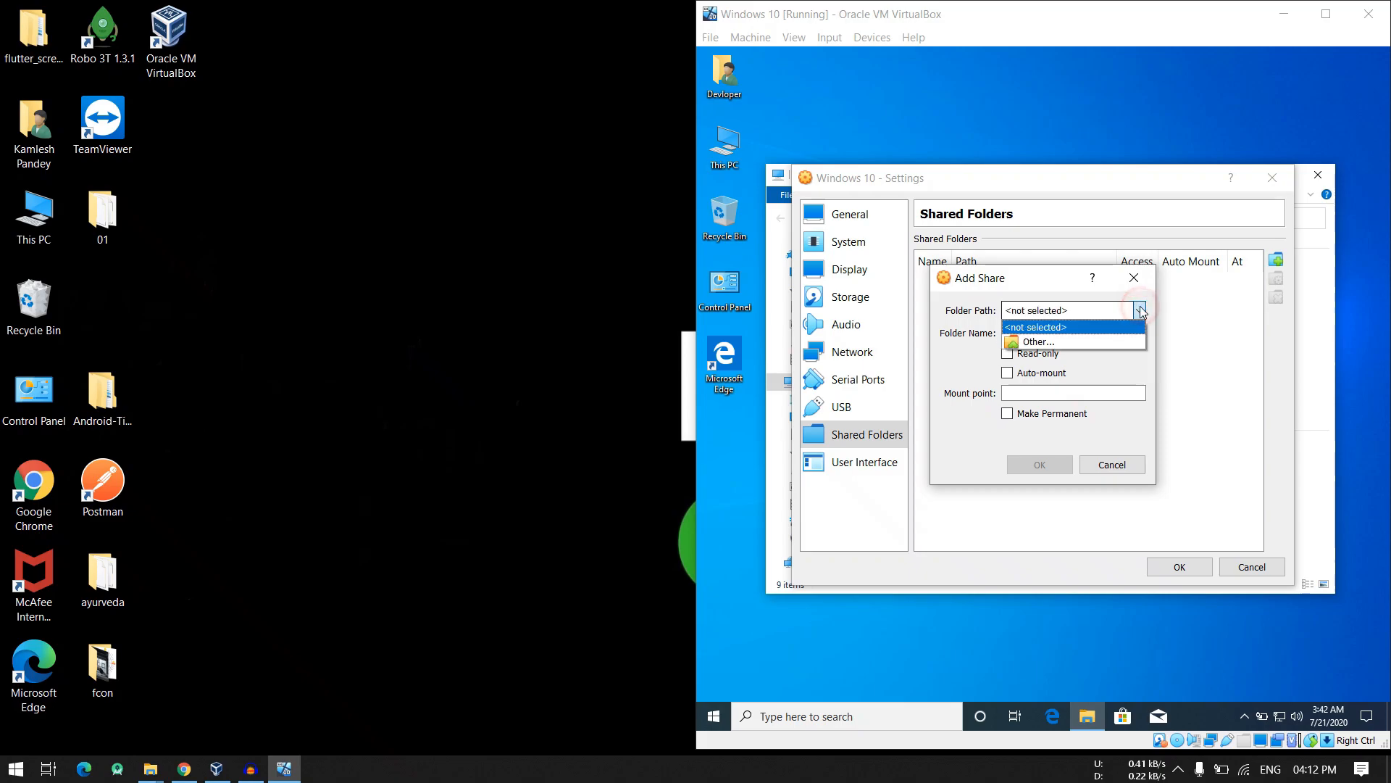
pyautogui.click(1040, 342)
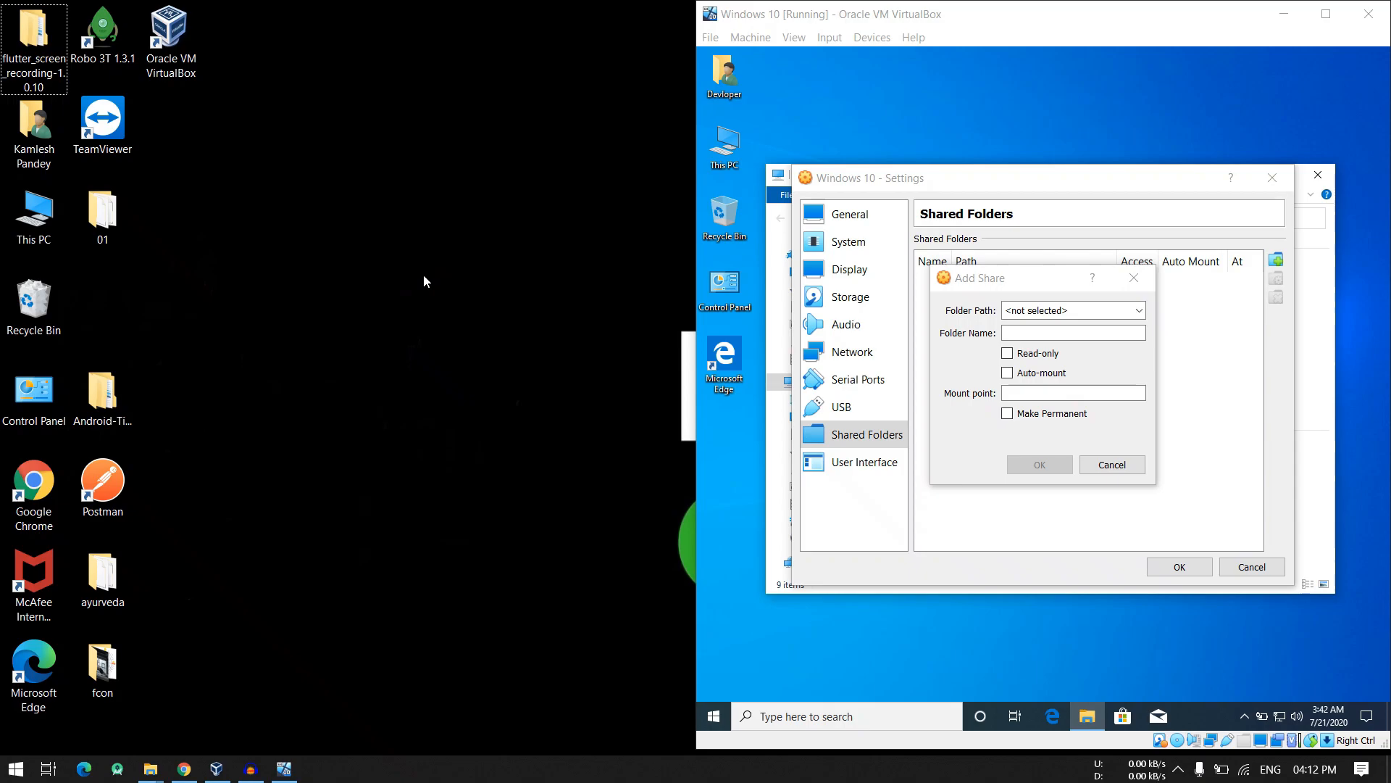
# - Create a new folder on the host desktop, place it near the desktop icons and name it Share
pyautogui.rightClick(415, 272)
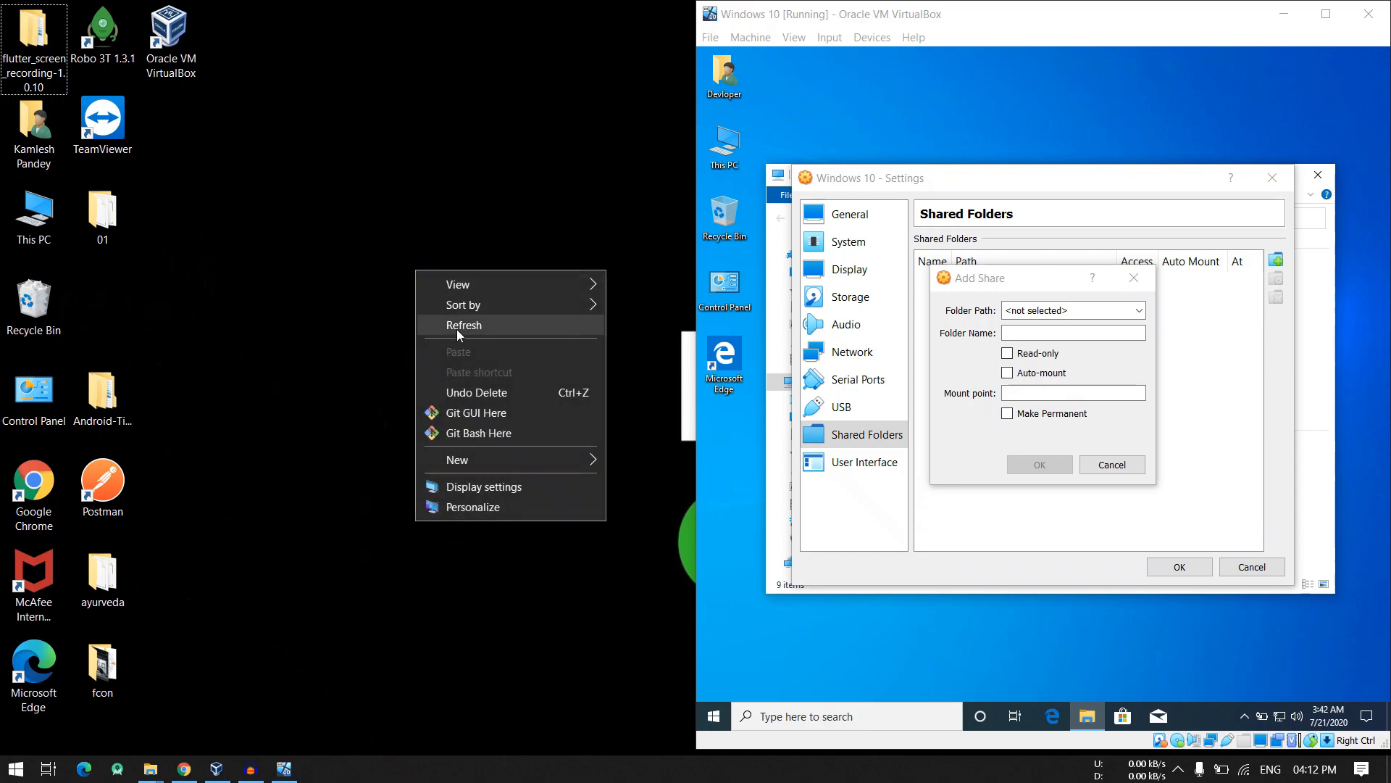
pyautogui.moveTo(476, 459)
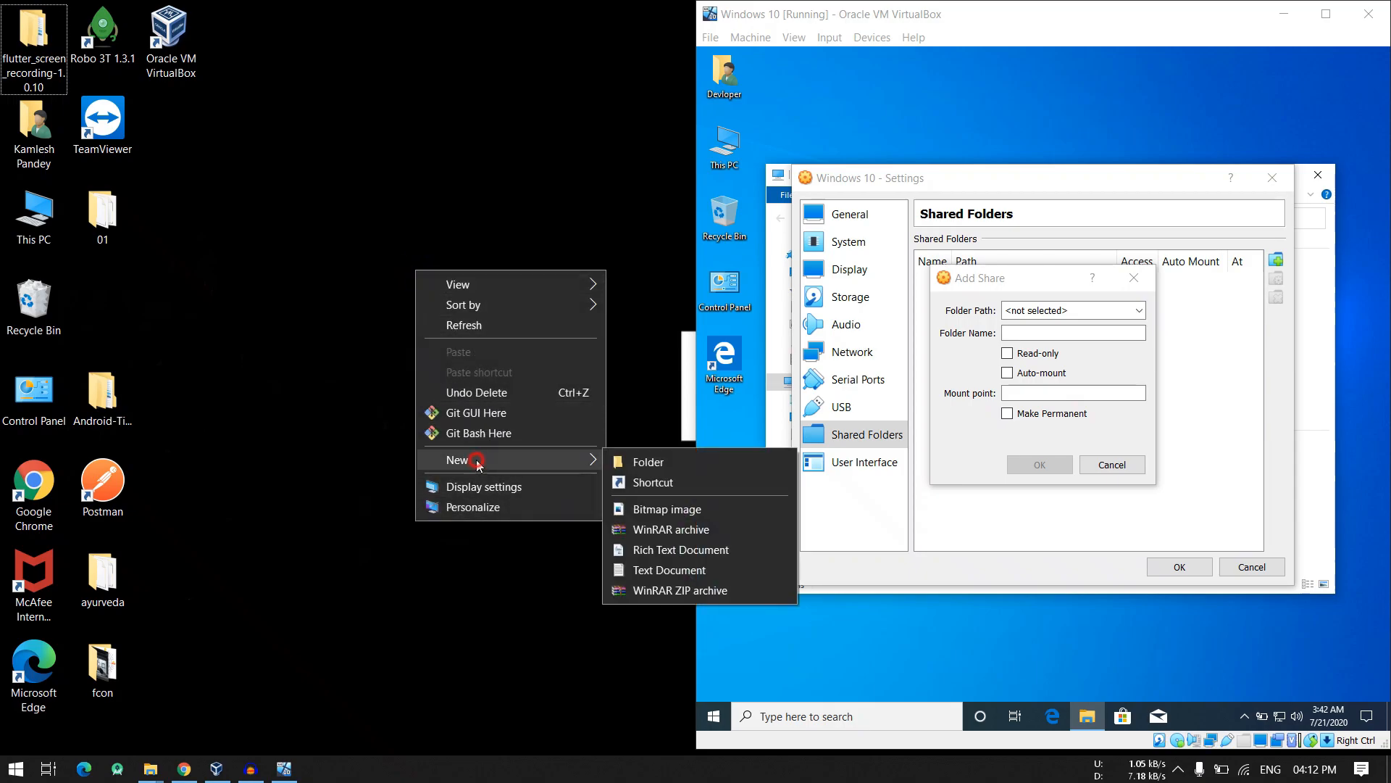
pyautogui.click(623, 460)
pyautogui.moveTo(455, 310); pyautogui.dragTo(241, 121)
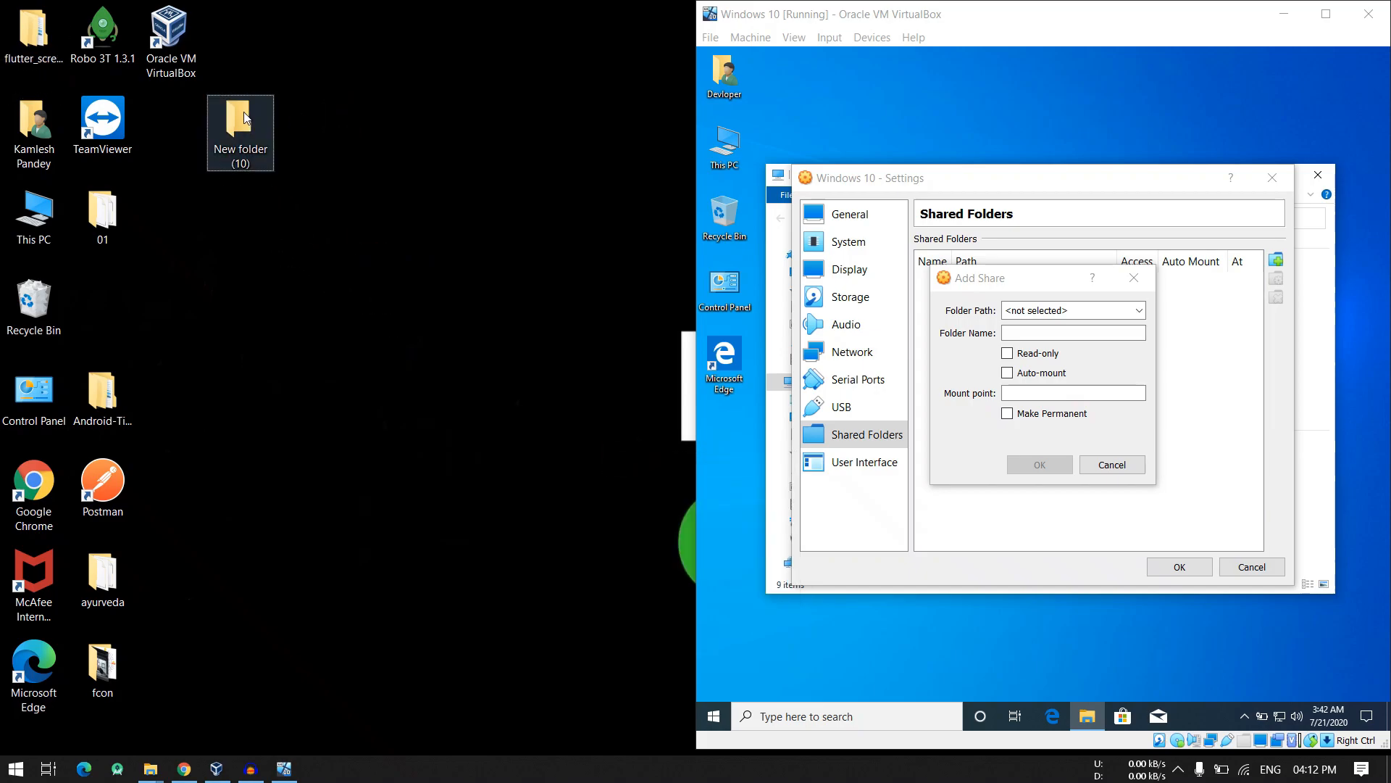
pyautogui.press('F2')
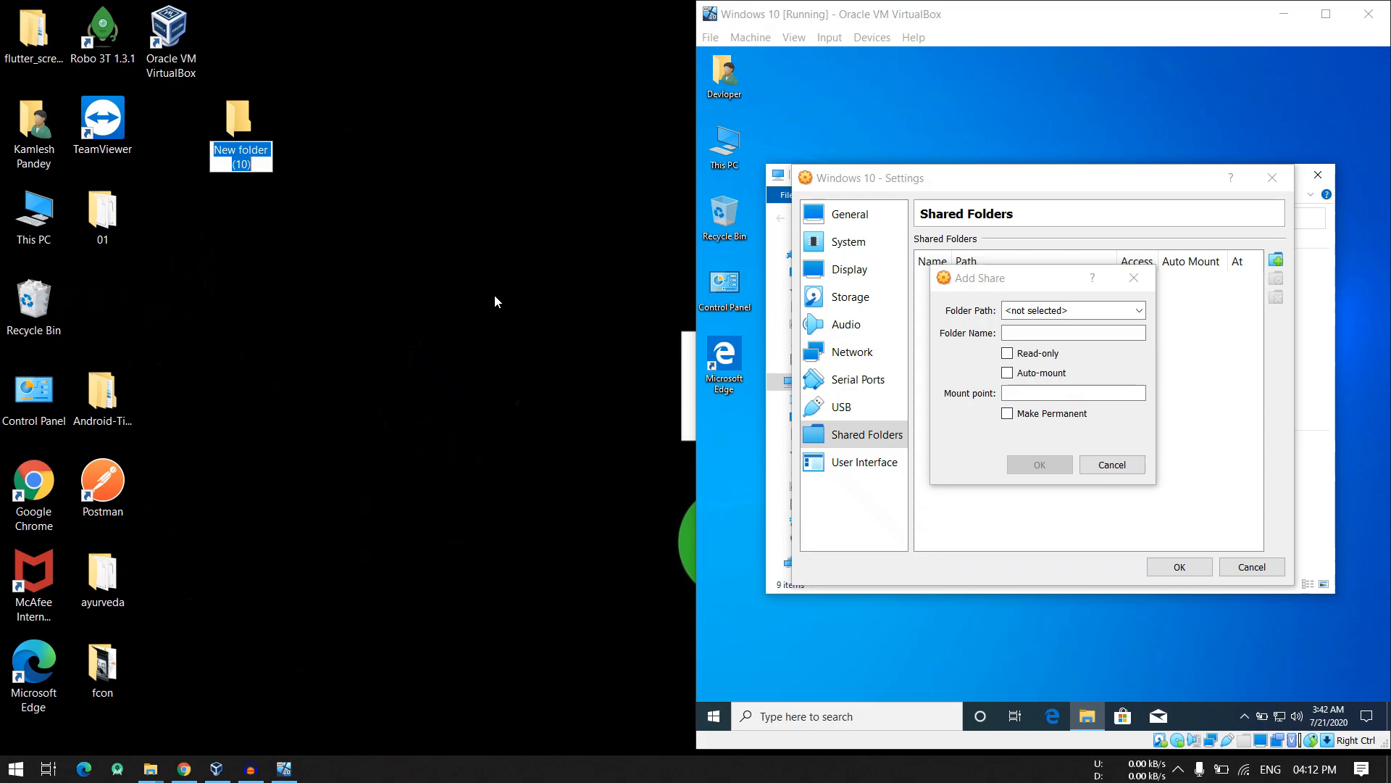
pyautogui.write('Share')
pyautogui.press('Return')
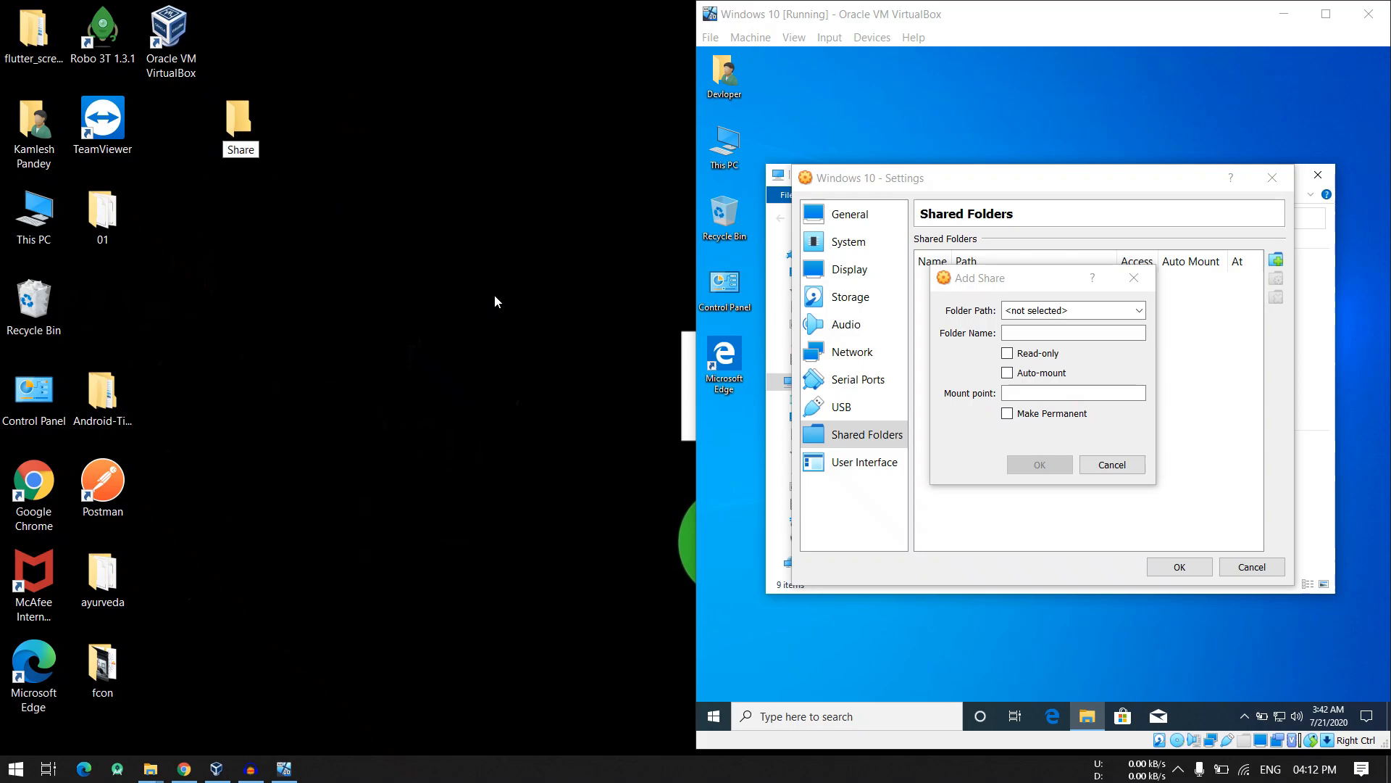
# - Complete the name of the new host desktop folder as Shared to VM
pyautogui.write('d to VM')
pyautogui.press('Return')
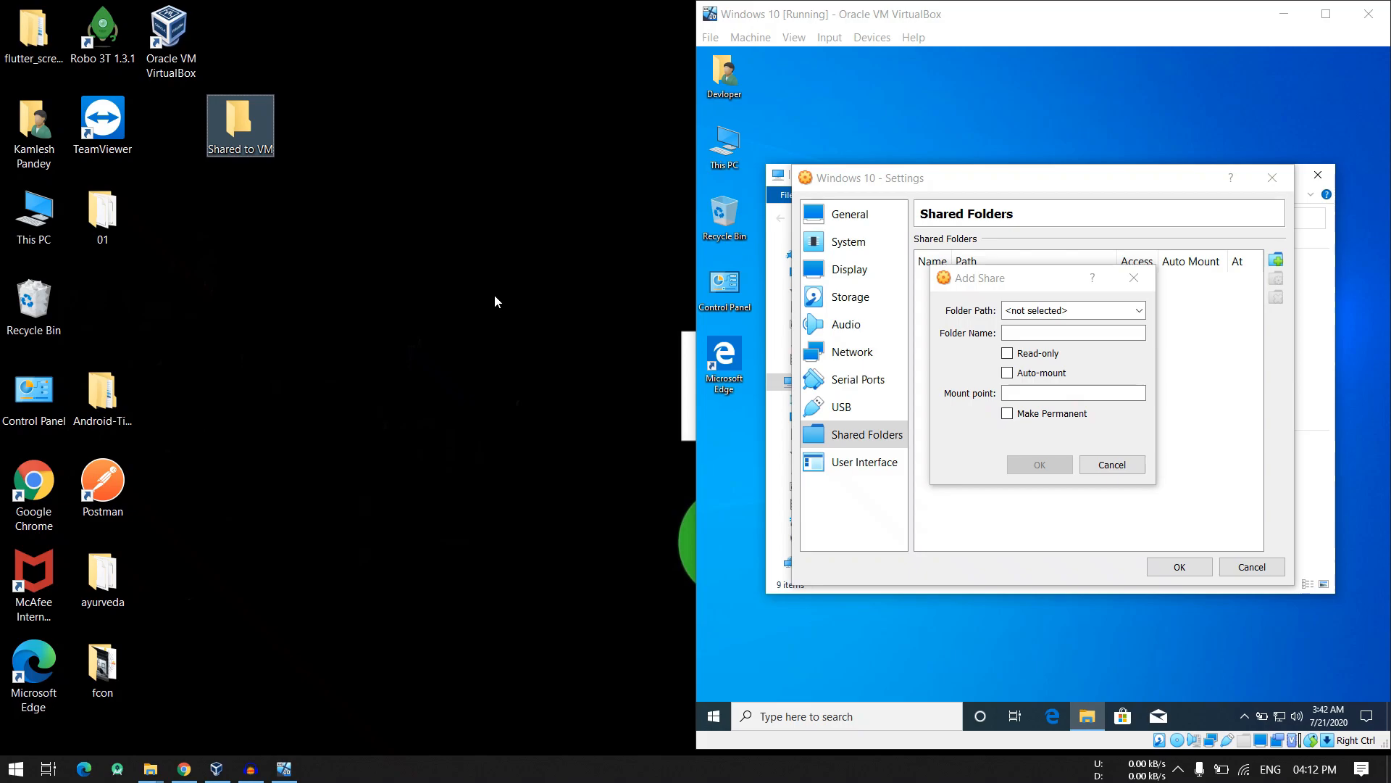
# - Choose the Shared to VM folder on the host desktop as the folder path of the new share
pyautogui.click(1065, 308)
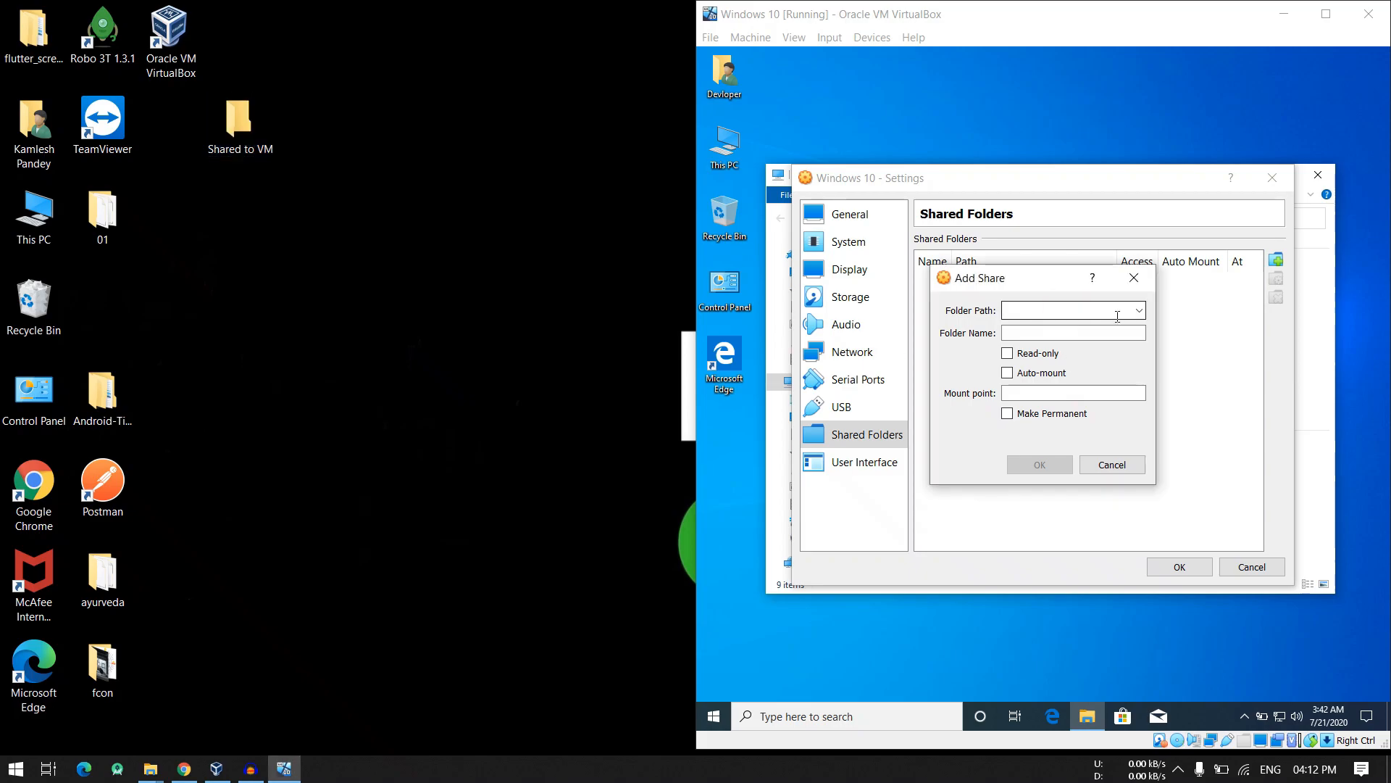
pyautogui.click(1141, 310)
pyautogui.click(1044, 342)
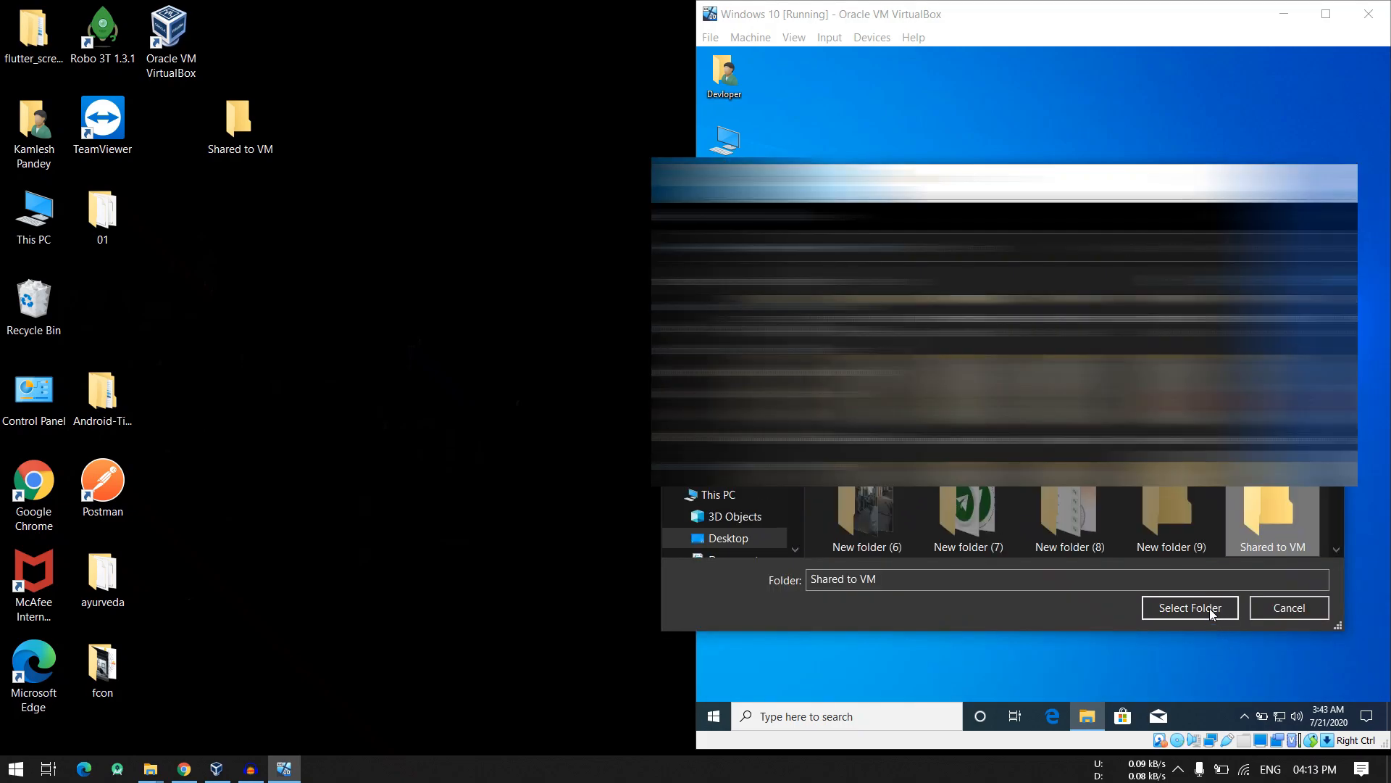
pyautogui.click(1196, 607)
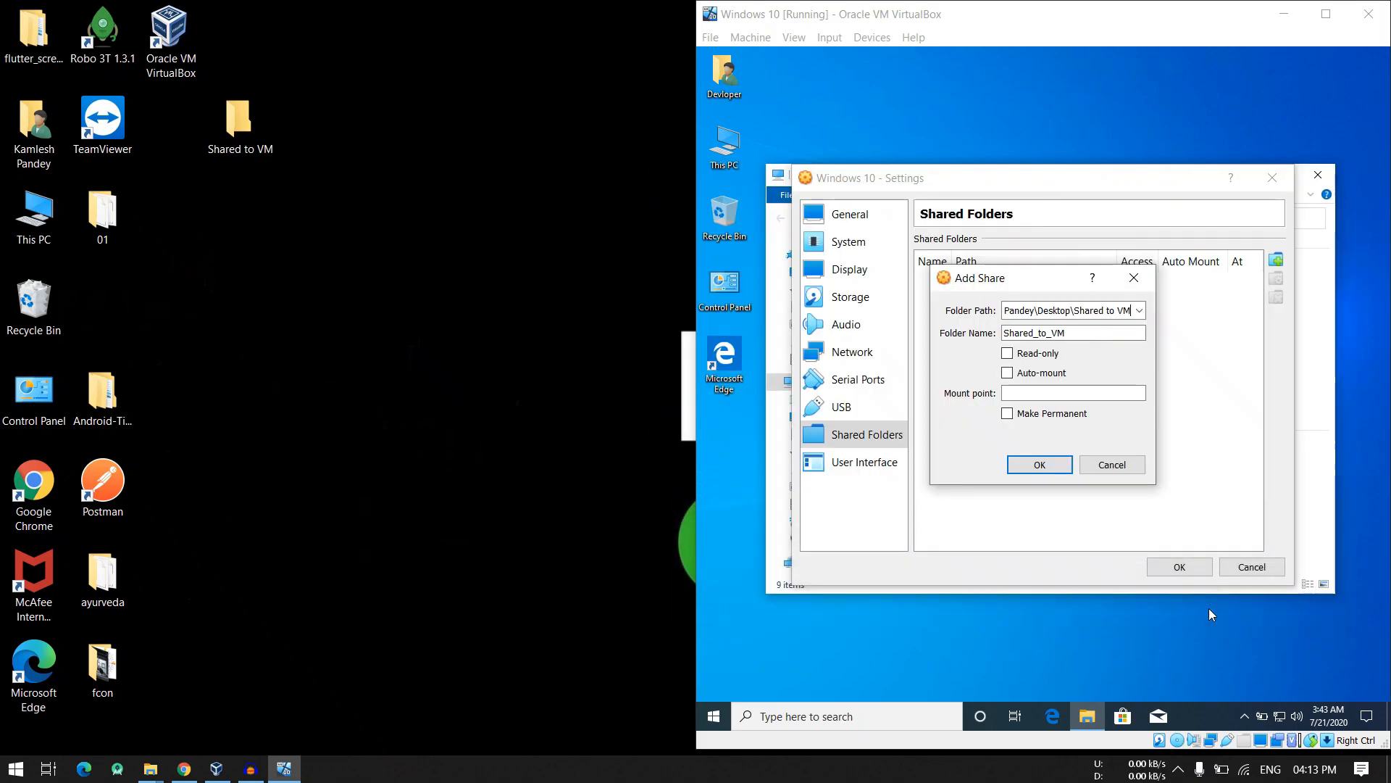
pyautogui.click(1138, 312)
pyautogui.click(1137, 309)
pyautogui.moveTo(323, 107); pyautogui.dragTo(214, 134)
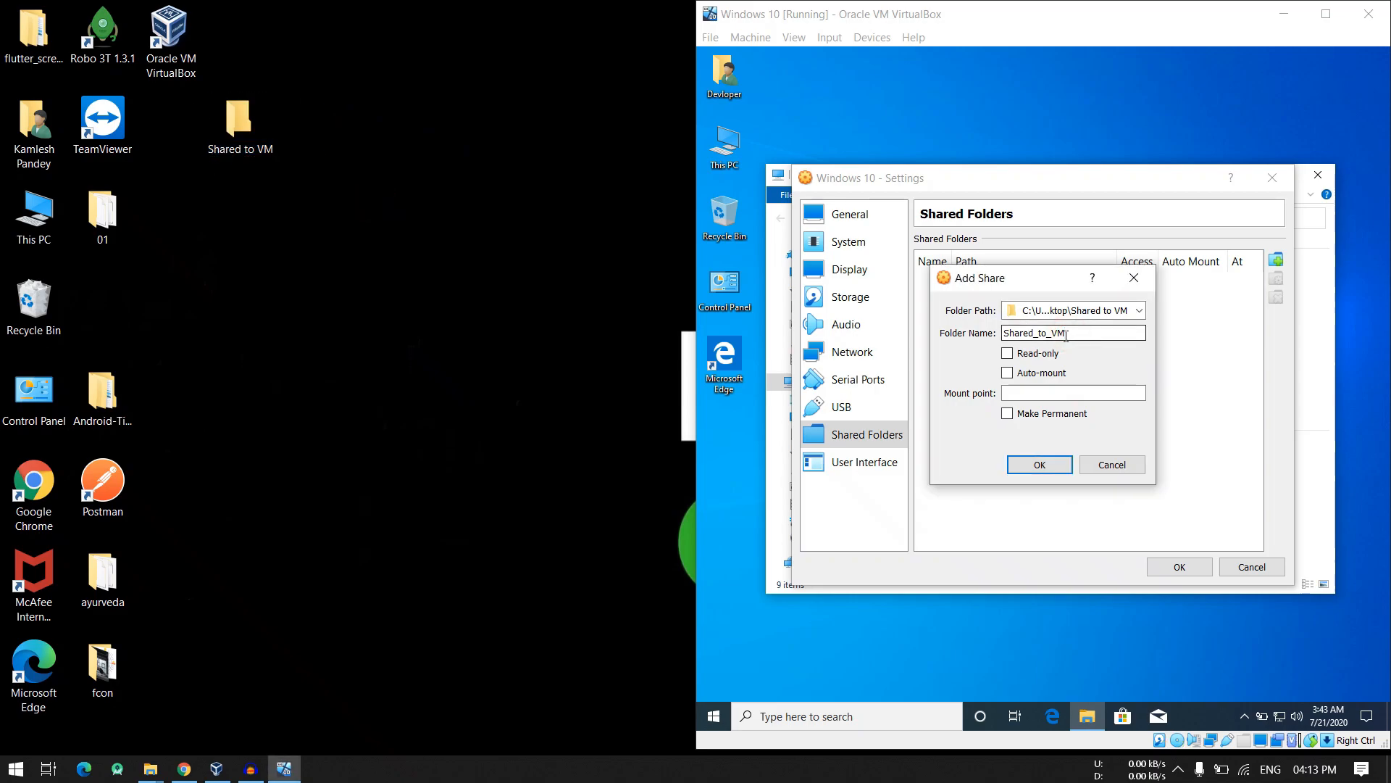
# - Enable Auto-mount and Make Permanent for the share, leave Read-only off, and save the share and the virtual machine settings
pyautogui.click(1008, 358)
pyautogui.click(1009, 355)
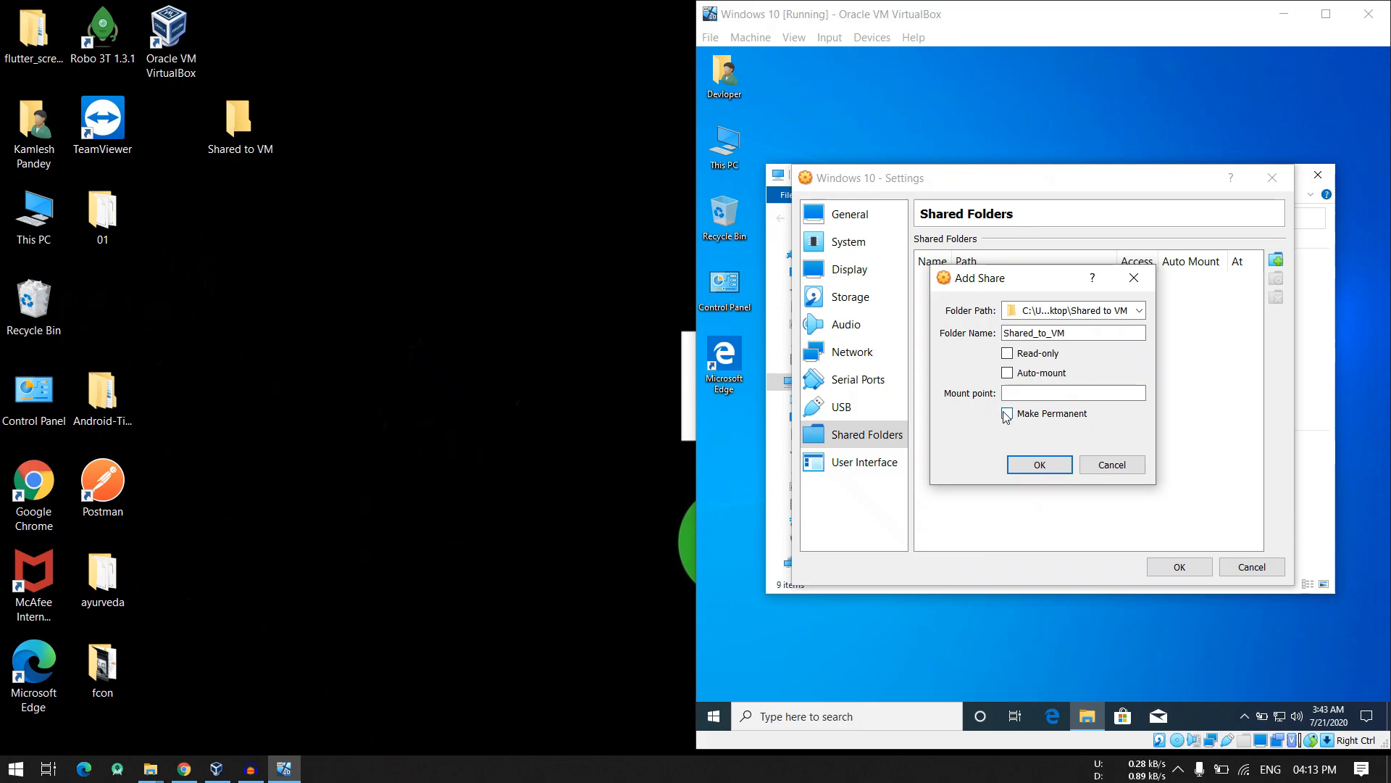
pyautogui.click(1007, 374)
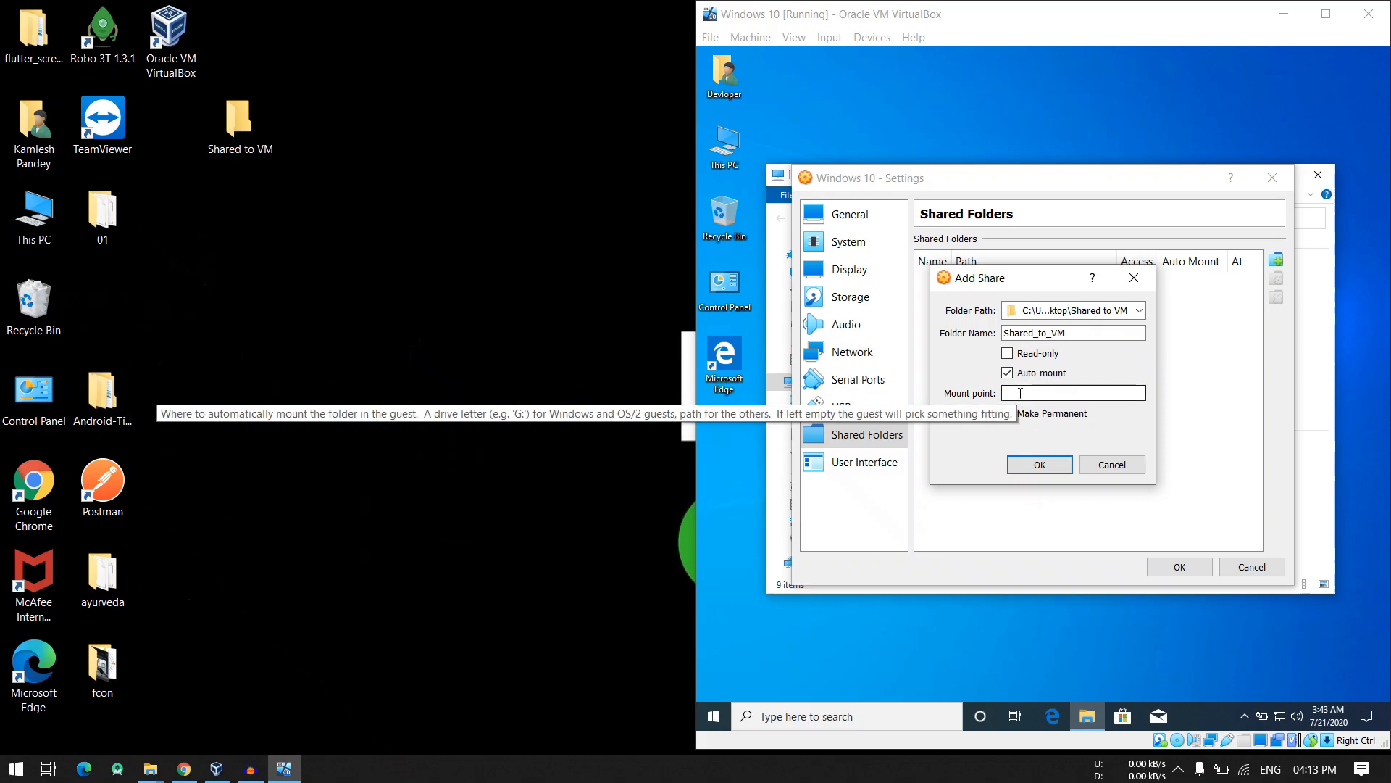
pyautogui.click(1020, 414)
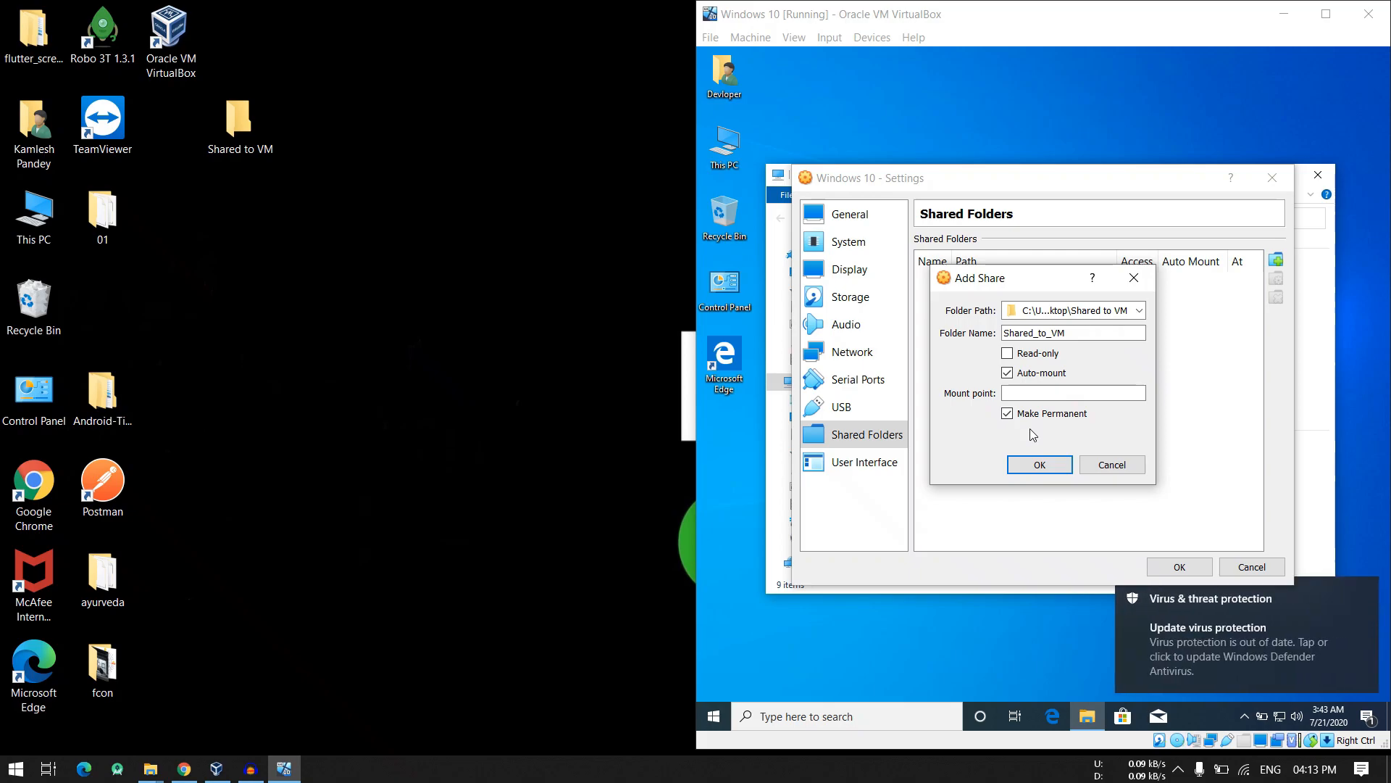
pyautogui.click(1041, 465)
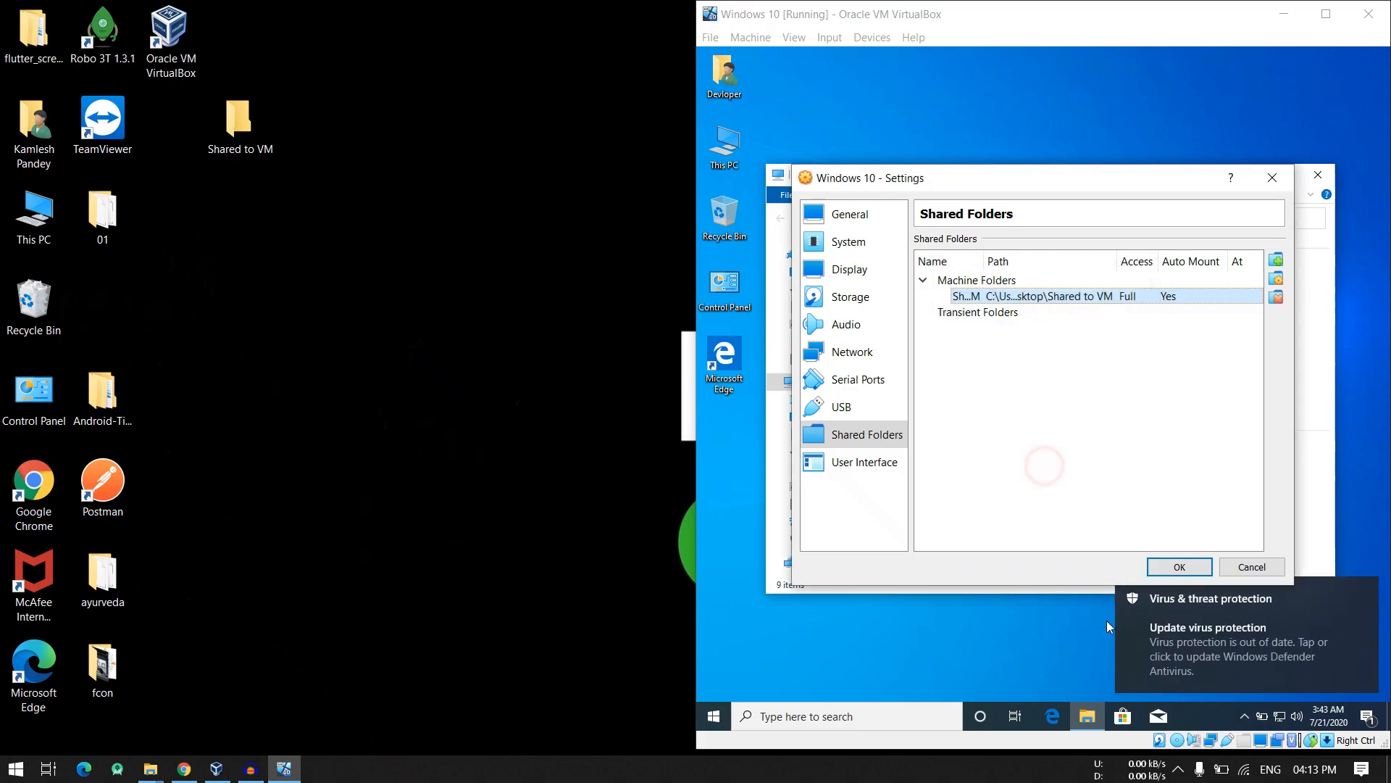
pyautogui.click(1184, 566)
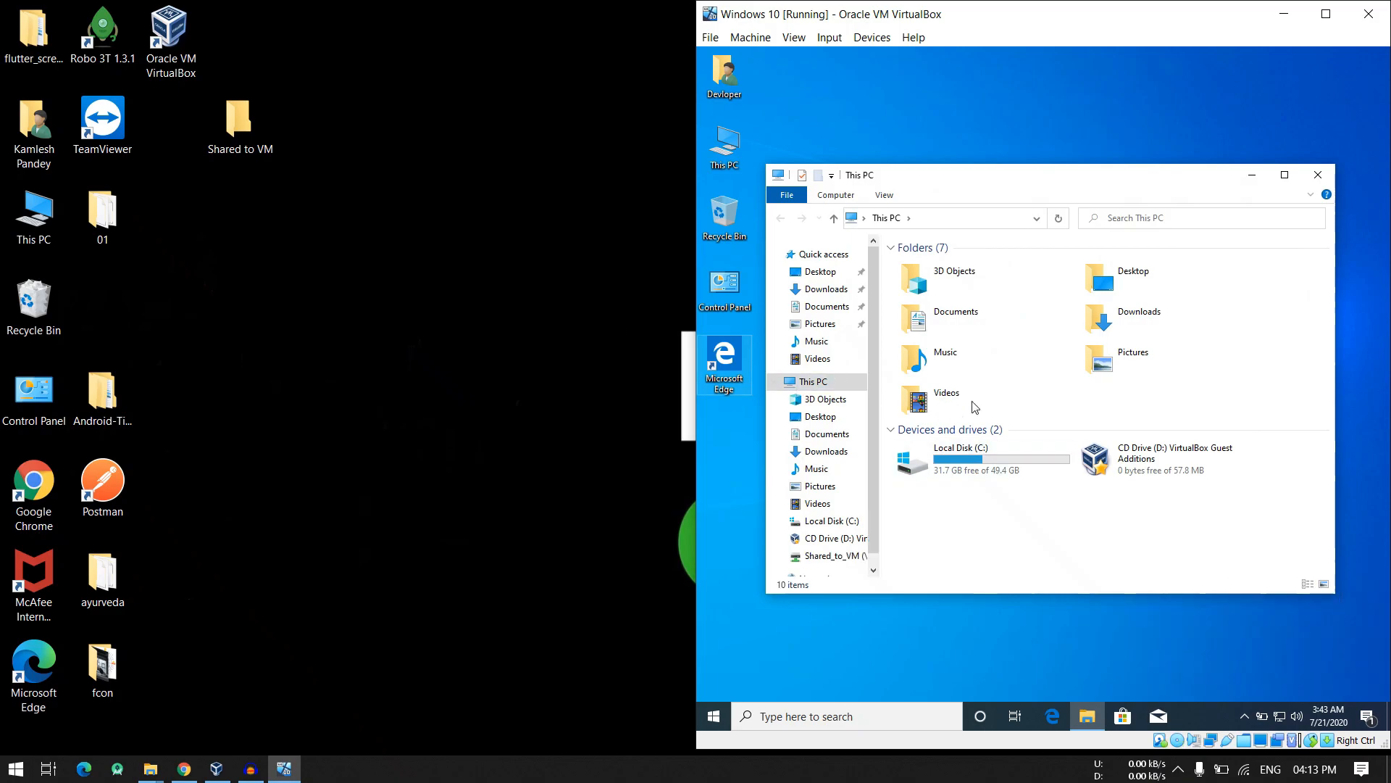
# - Open the Shared_to_VM network drive (Z:) from This PC in the virtual machine
pyautogui.click(991, 519)
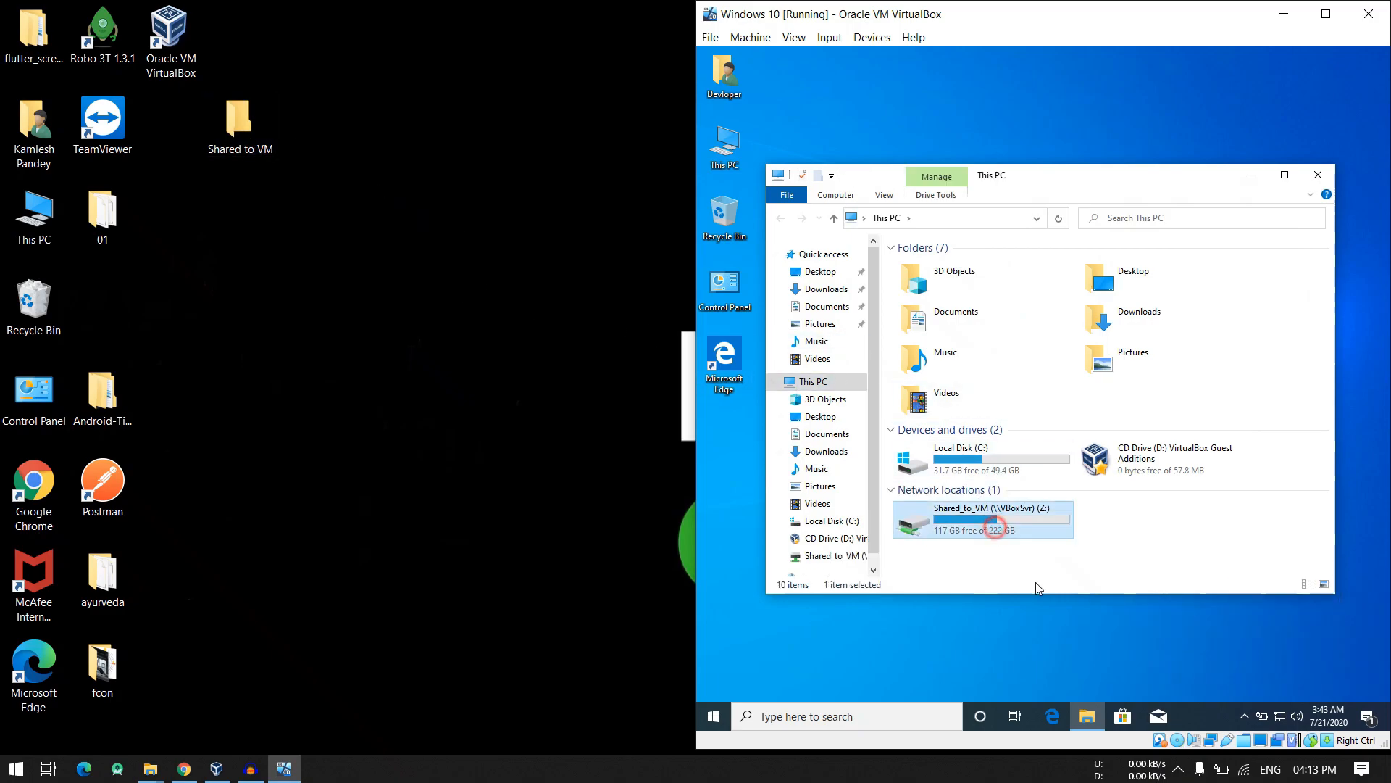
pyautogui.doubleClick(991, 519)
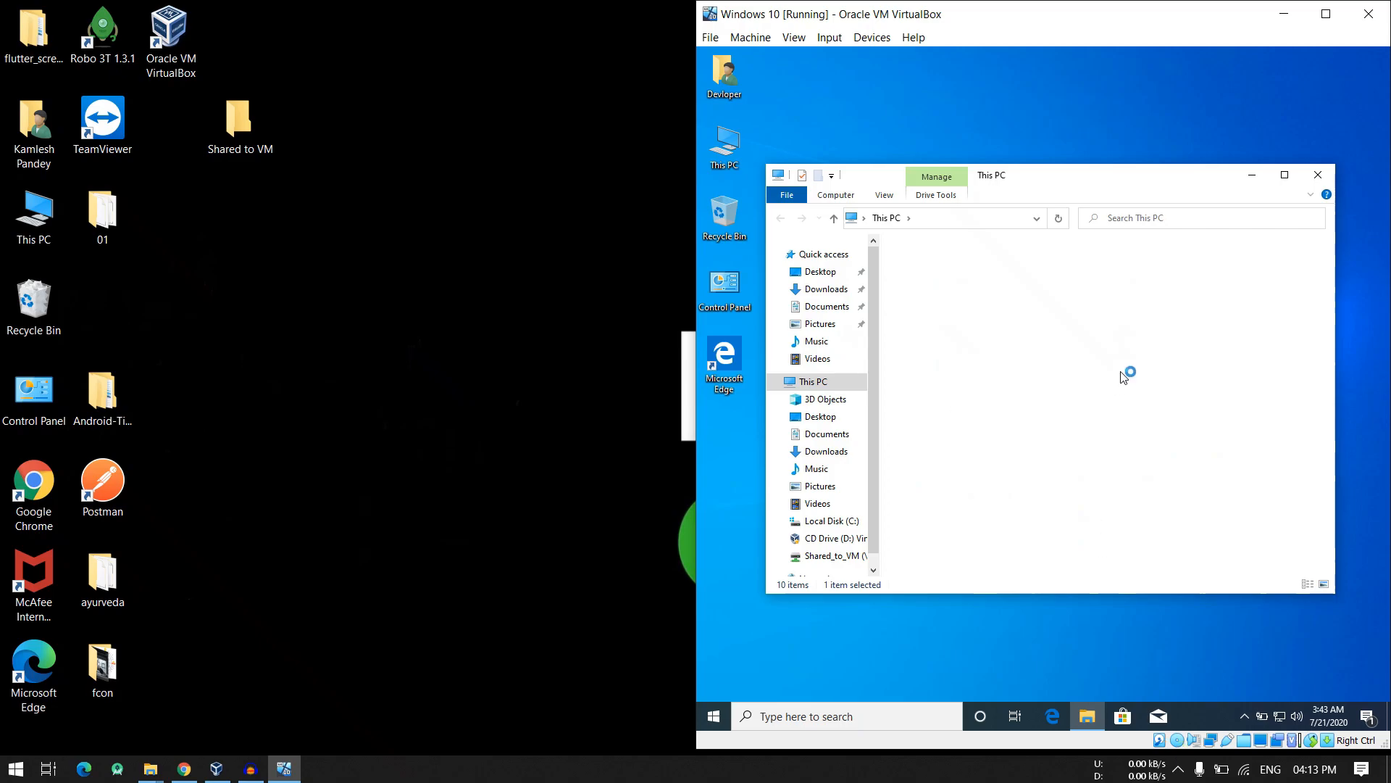
pyautogui.click(758, 216)
pyautogui.click(783, 218)
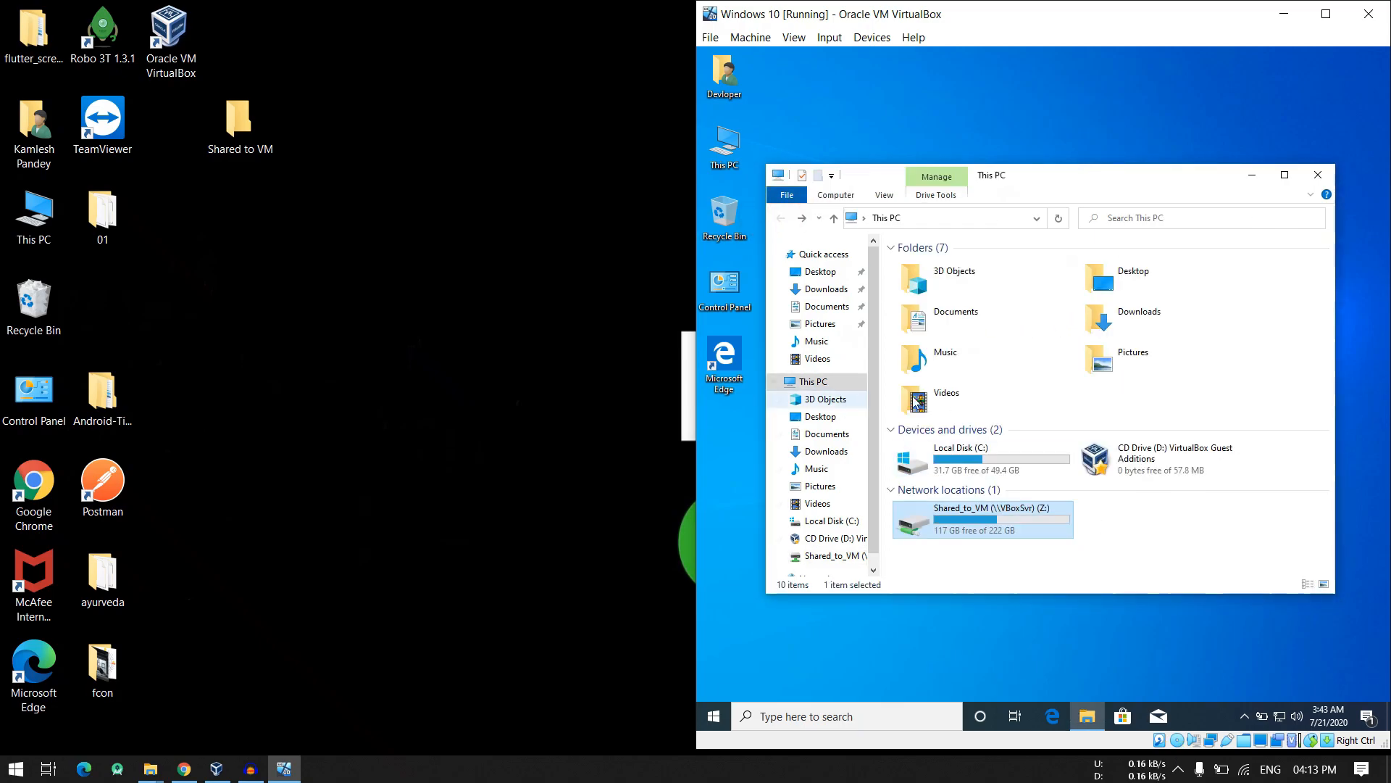
pyautogui.click(1133, 525)
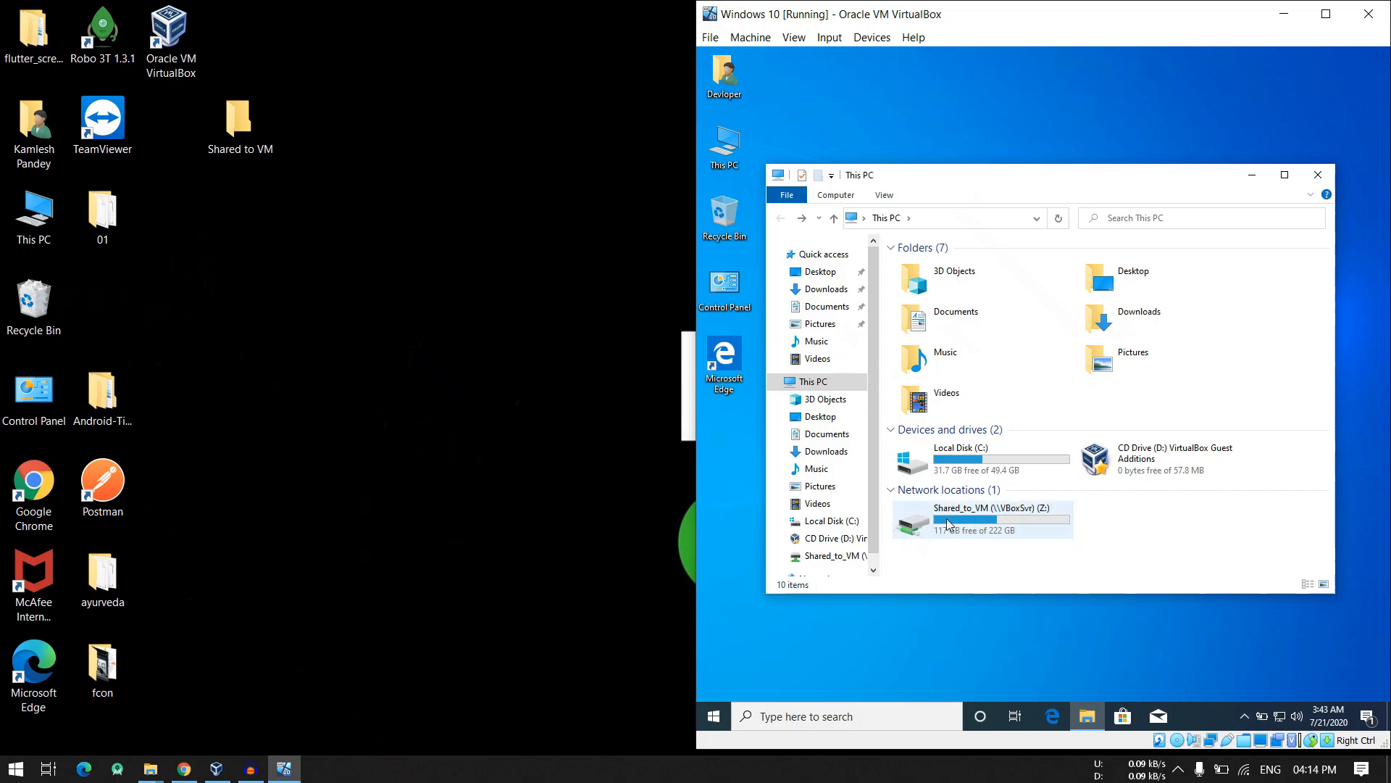
pyautogui.doubleClick(1024, 516)
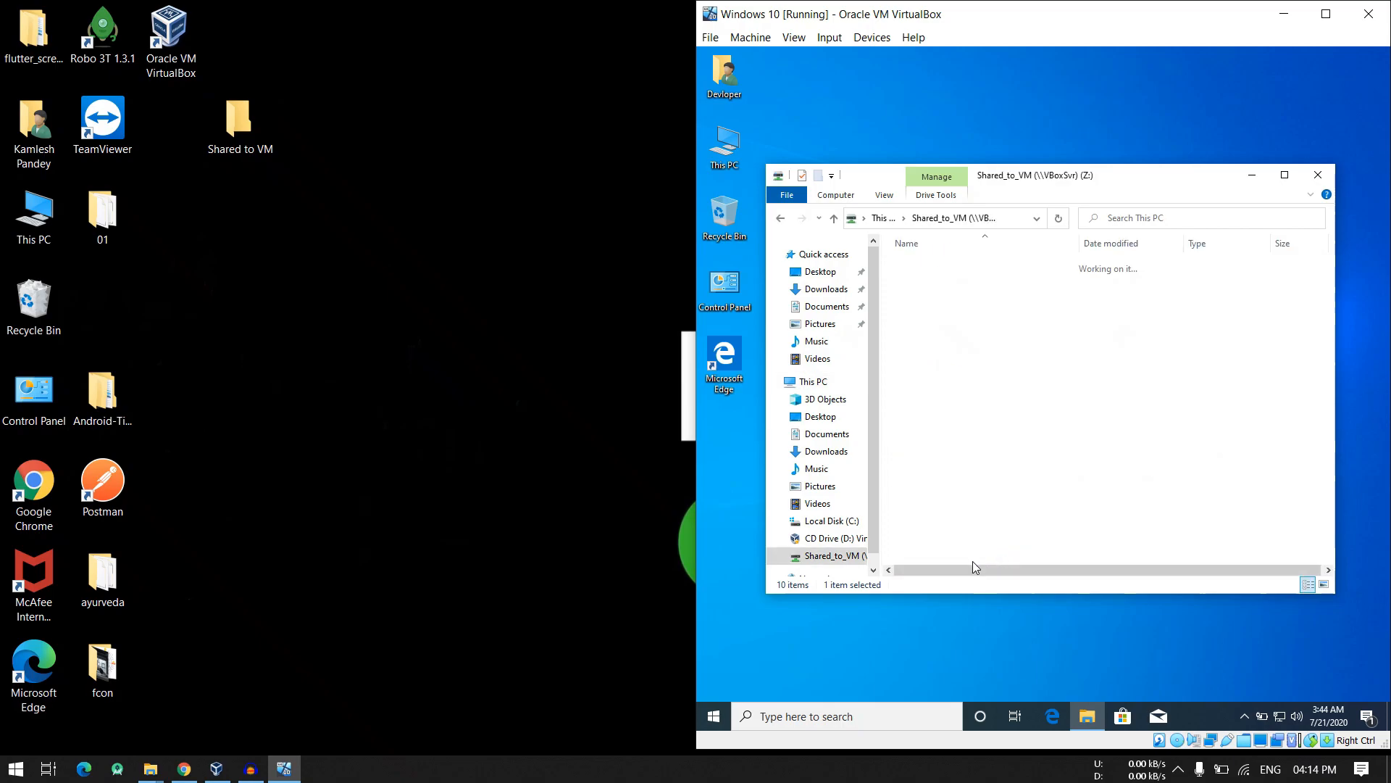
# - Open the Shared to VM folder on the host beside the virtual machine and create a folder with the default name in it
pyautogui.click(258, 124)
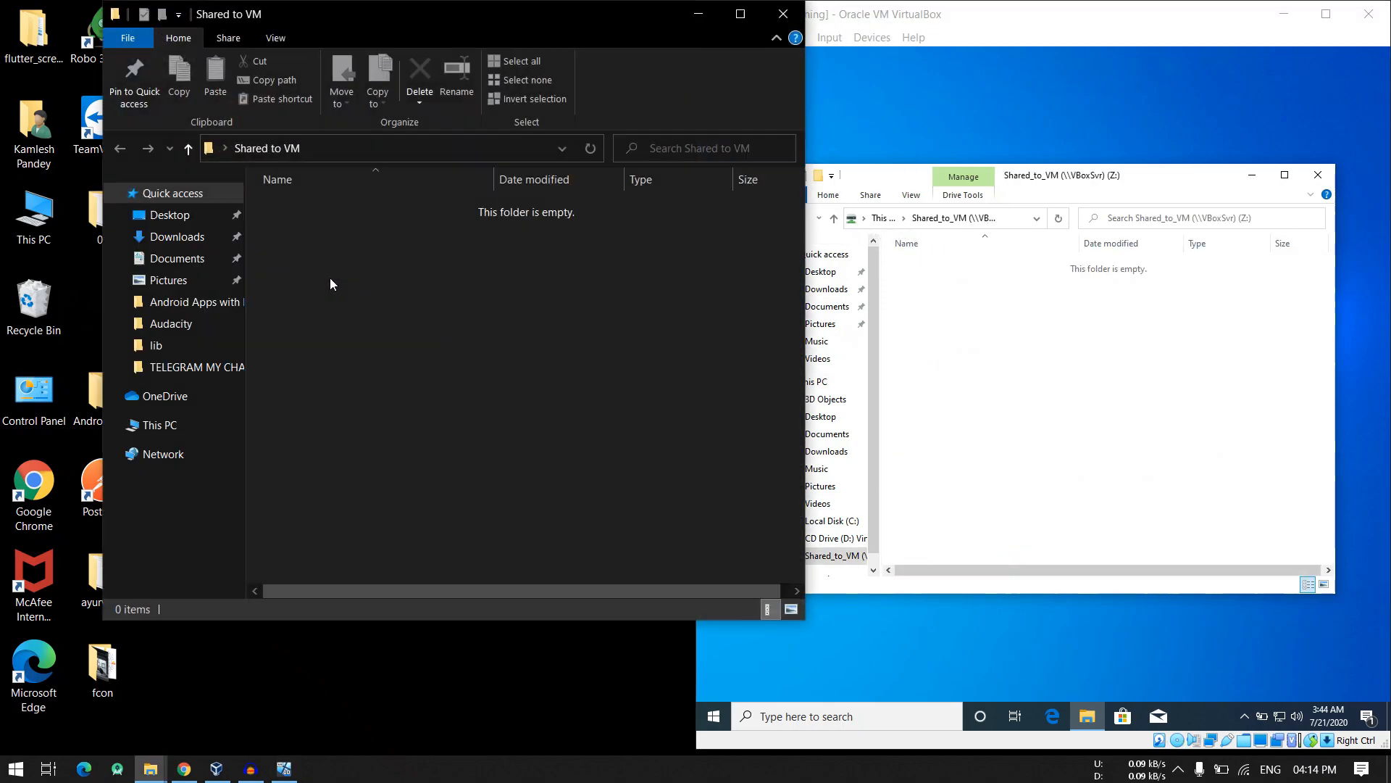
pyautogui.click(339, 305)
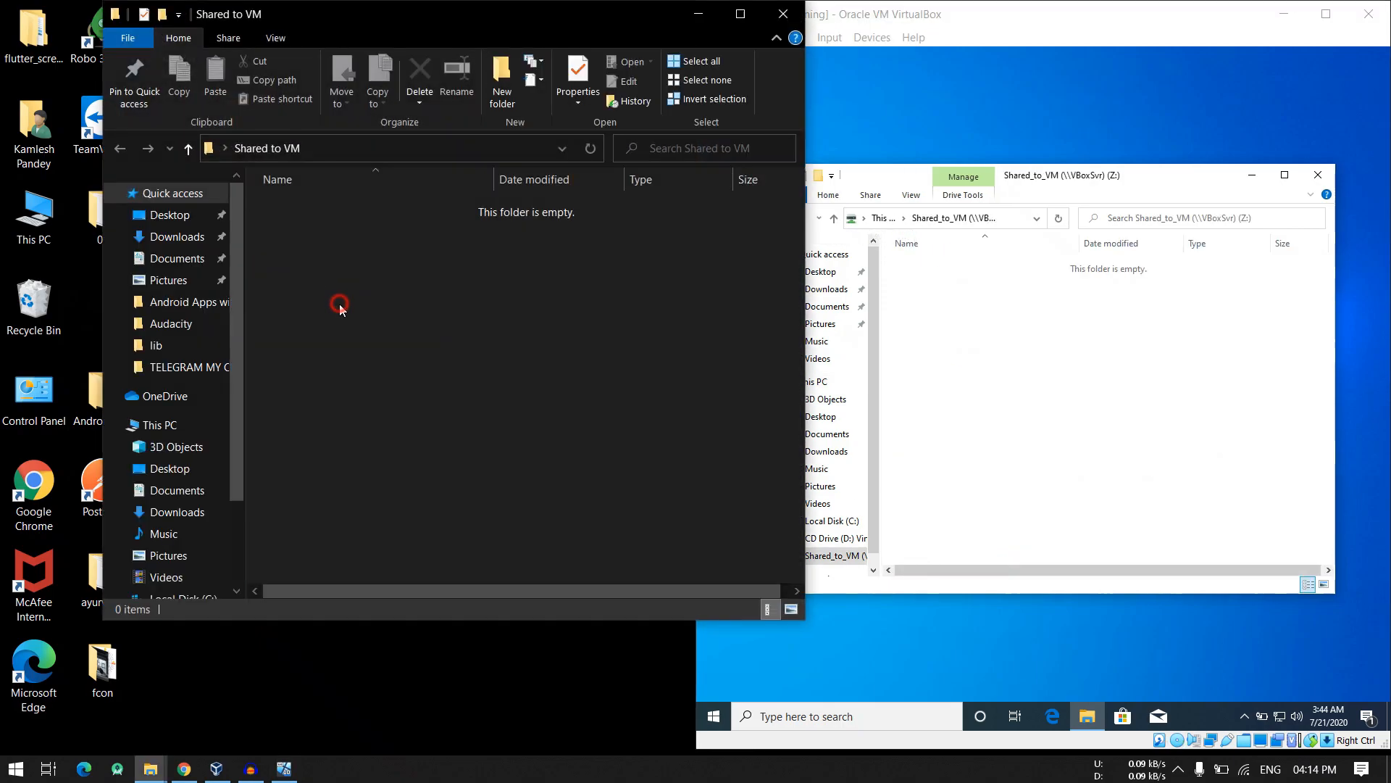
pyautogui.moveTo(431, 41); pyautogui.dragTo(315, 103)
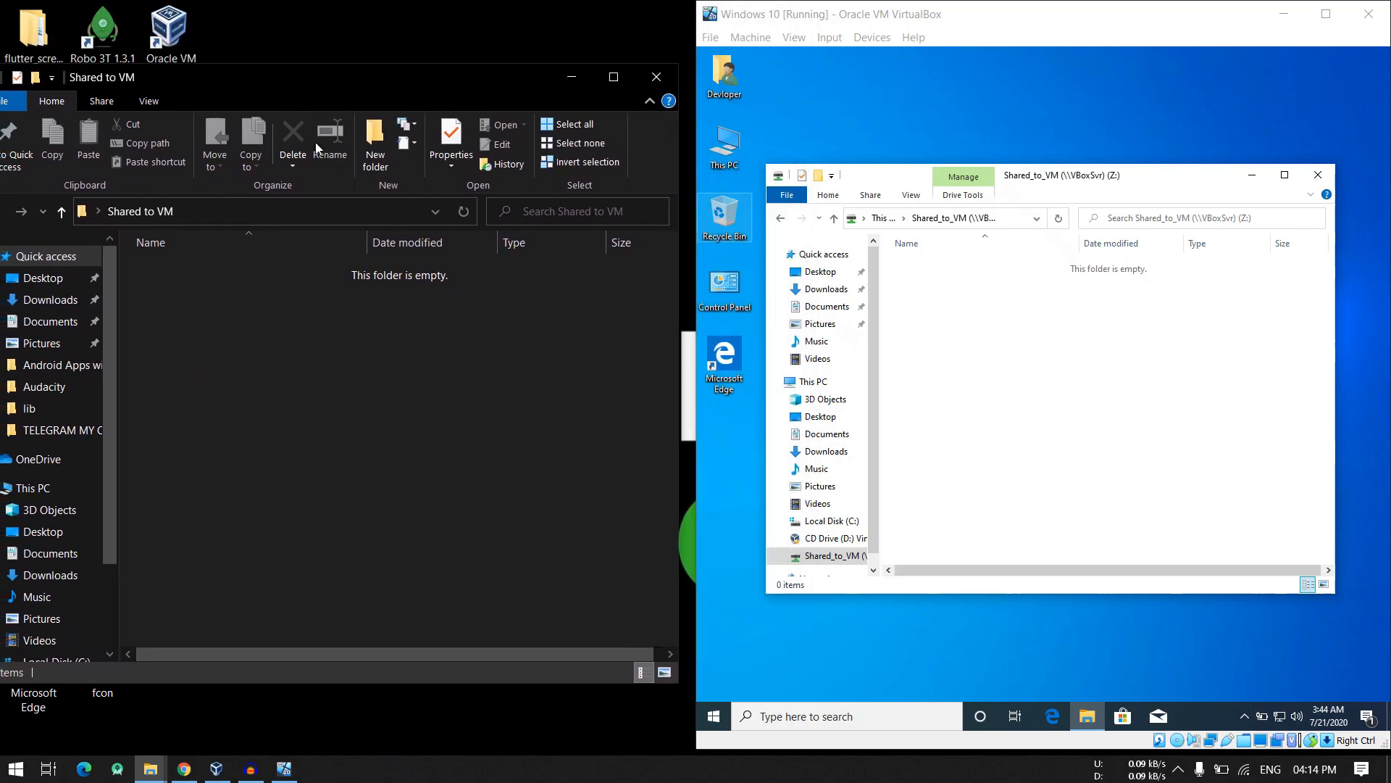
pyautogui.rightClick(312, 394)
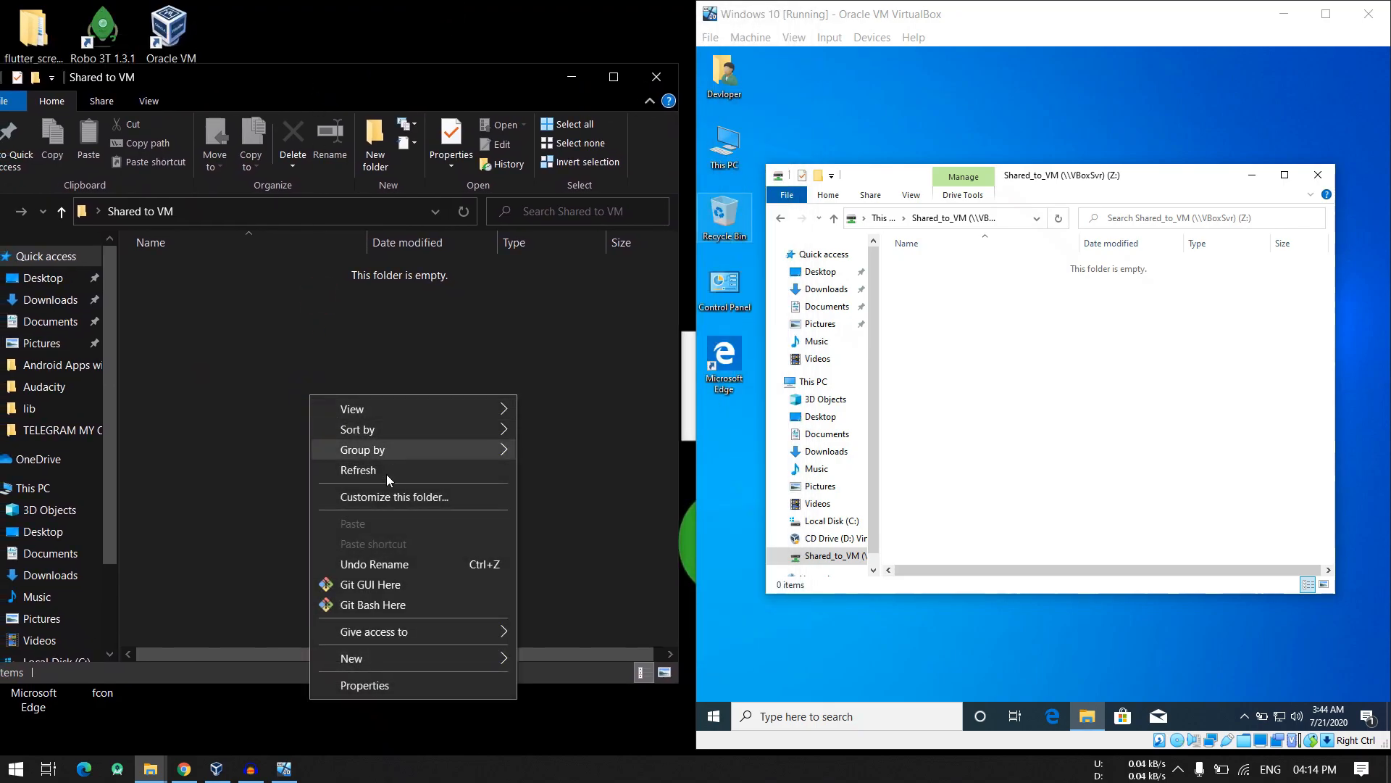
pyautogui.moveTo(435, 651)
pyautogui.click(568, 533)
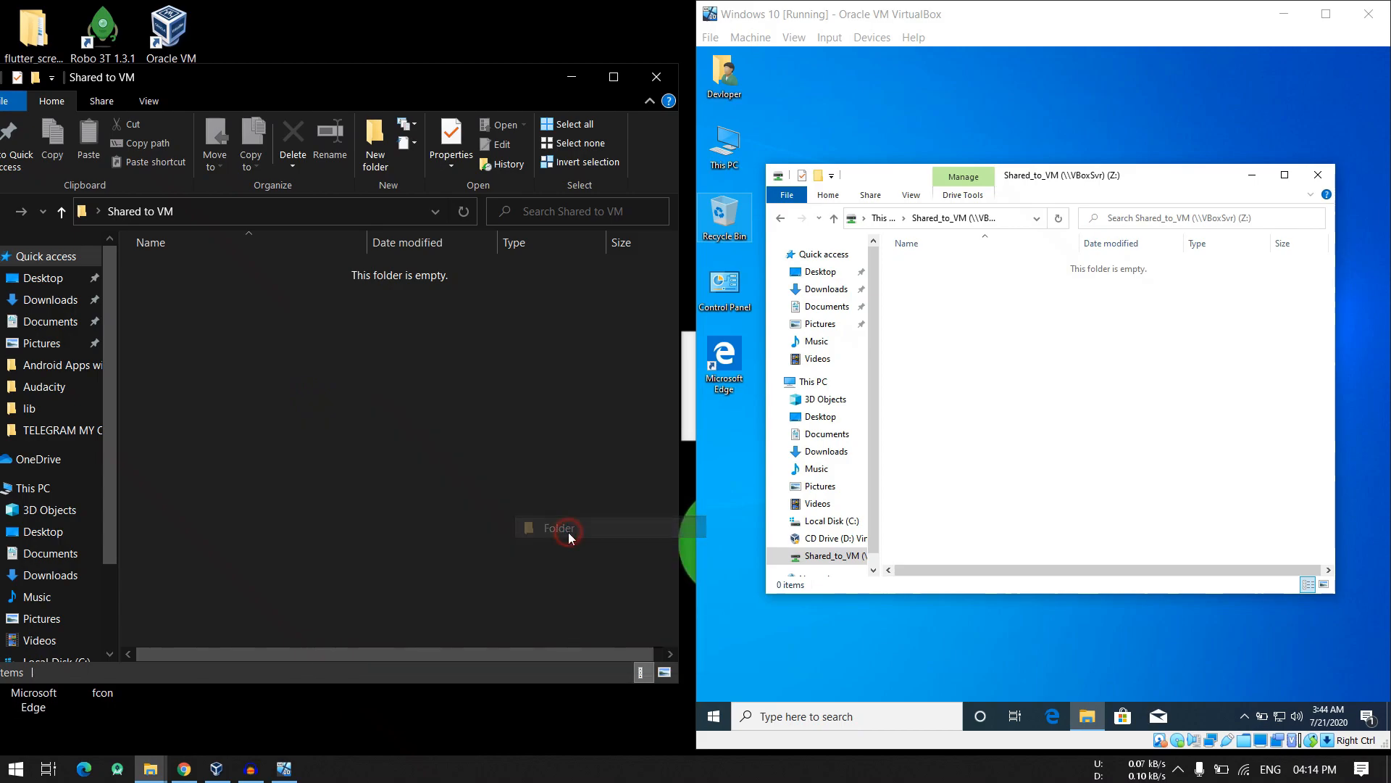
pyautogui.click(424, 479)
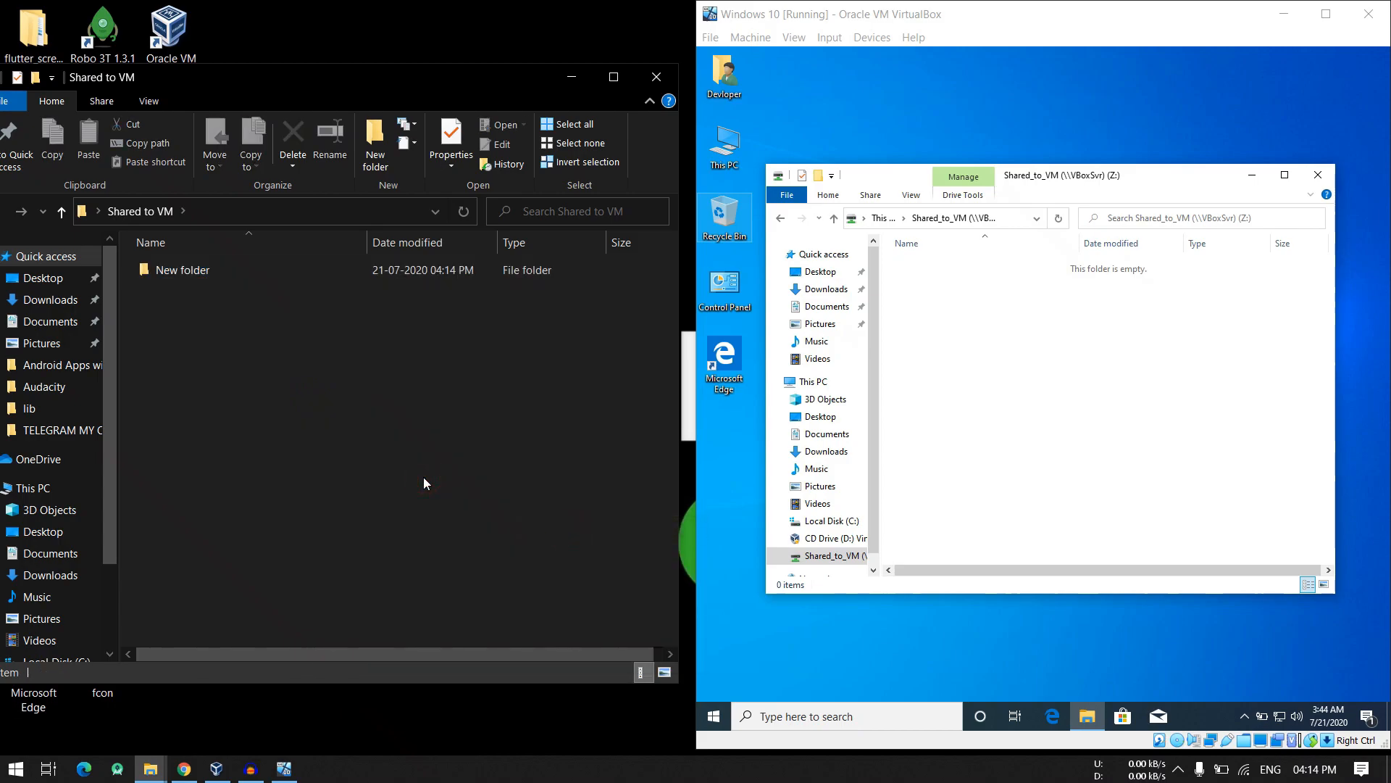
# - Refresh the shared drive in the virtual machine and create a text document with the default name in it
pyautogui.click(1061, 324)
pyautogui.rightClick(963, 334)
pyautogui.click(1005, 395)
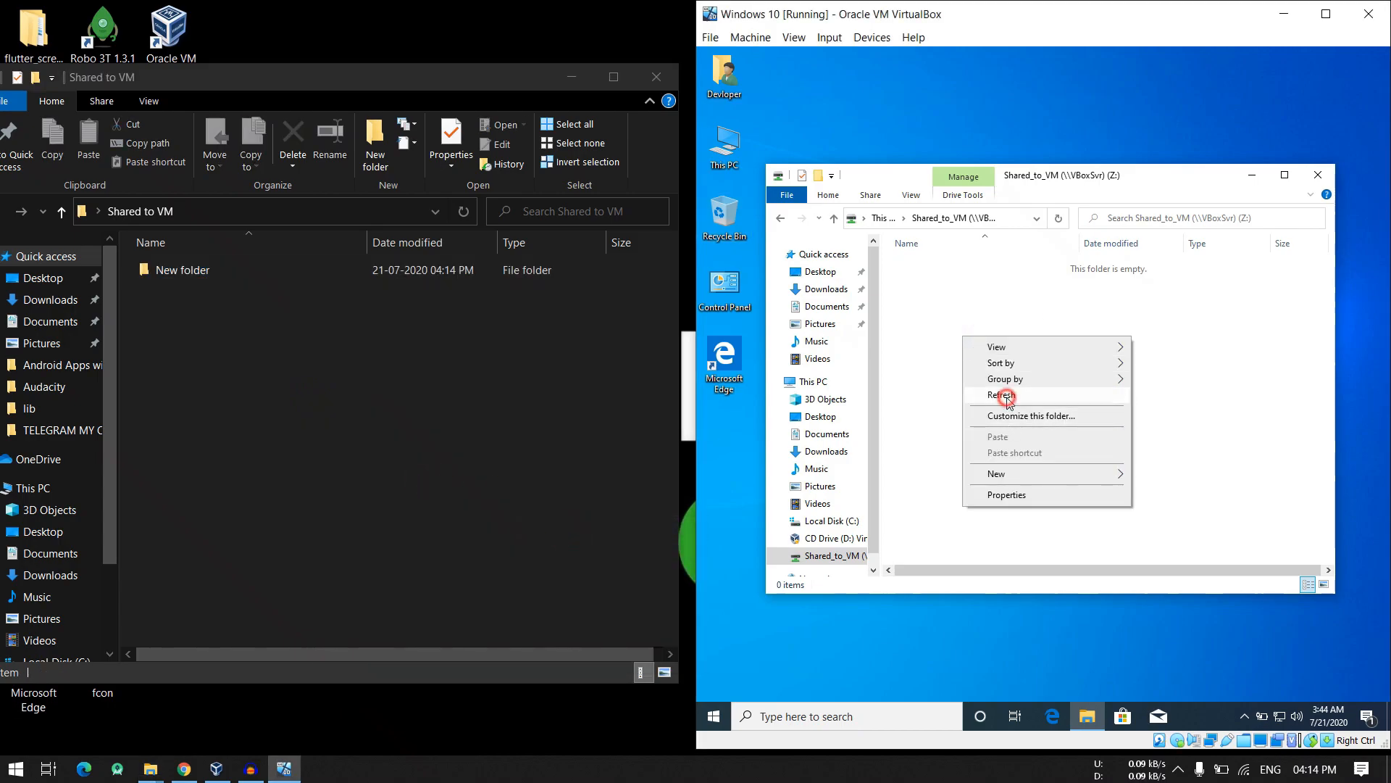
pyautogui.rightClick(910, 296)
pyautogui.moveTo(977, 440)
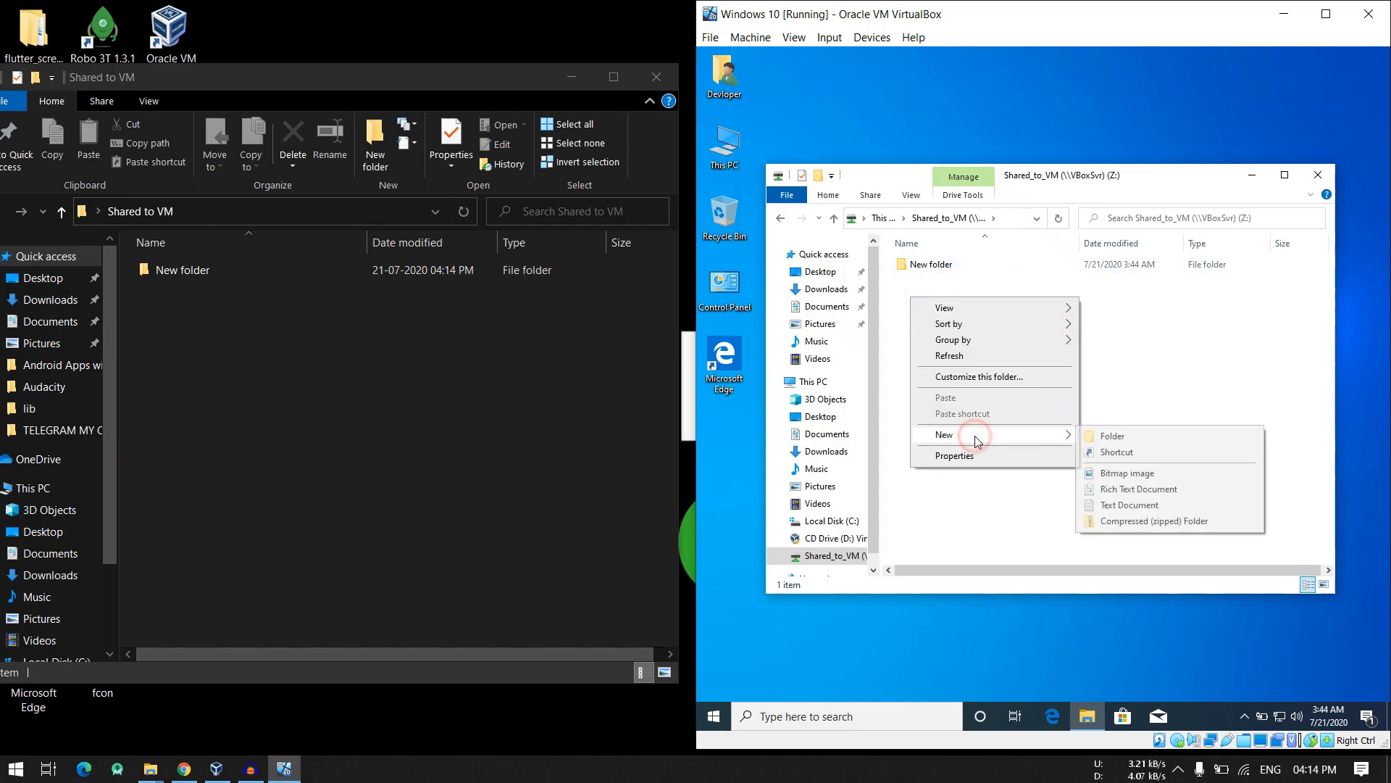
pyautogui.click(1116, 505)
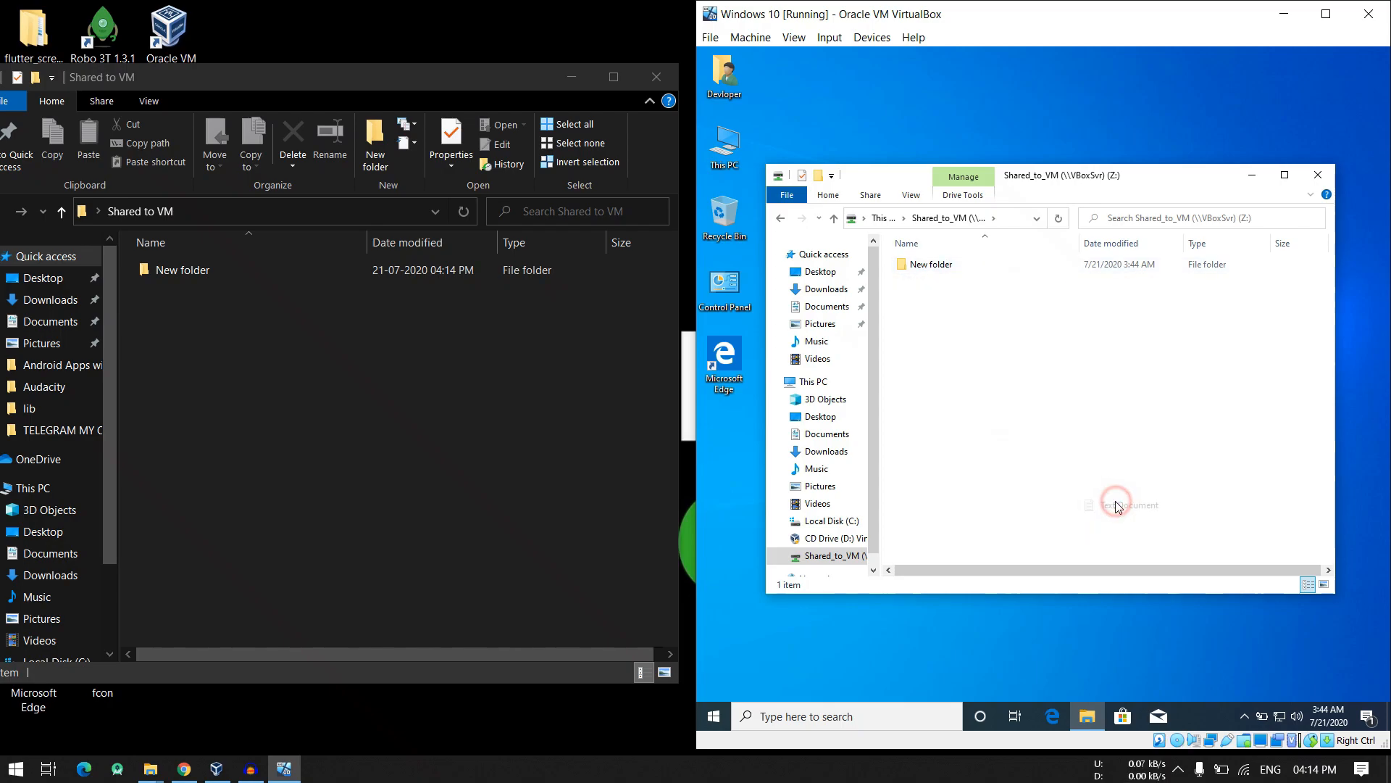
pyautogui.click(1034, 388)
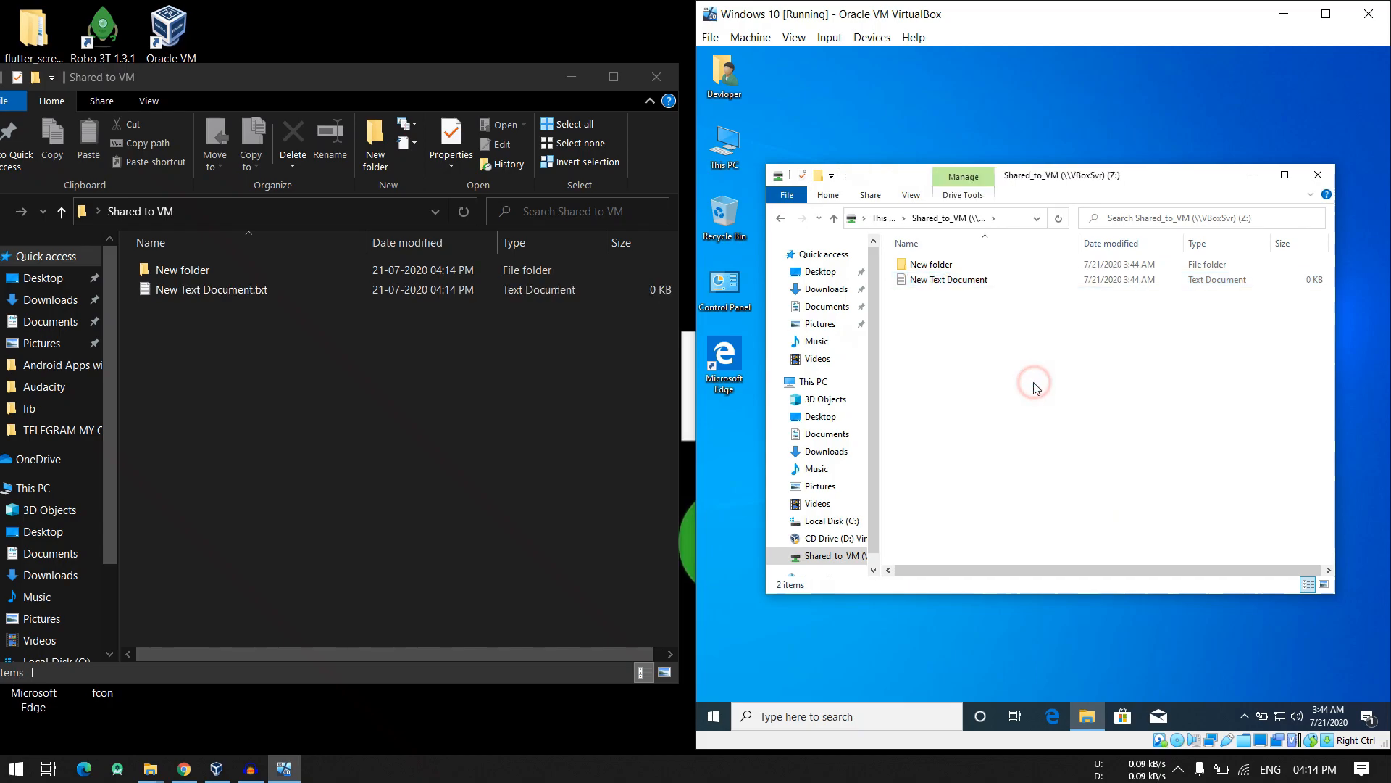
# - Close the shared drive's window in the virtual machine and minimize the Shared to VM folder window on the host
pyautogui.rightClick(199, 336)
pyautogui.click(546, 379)
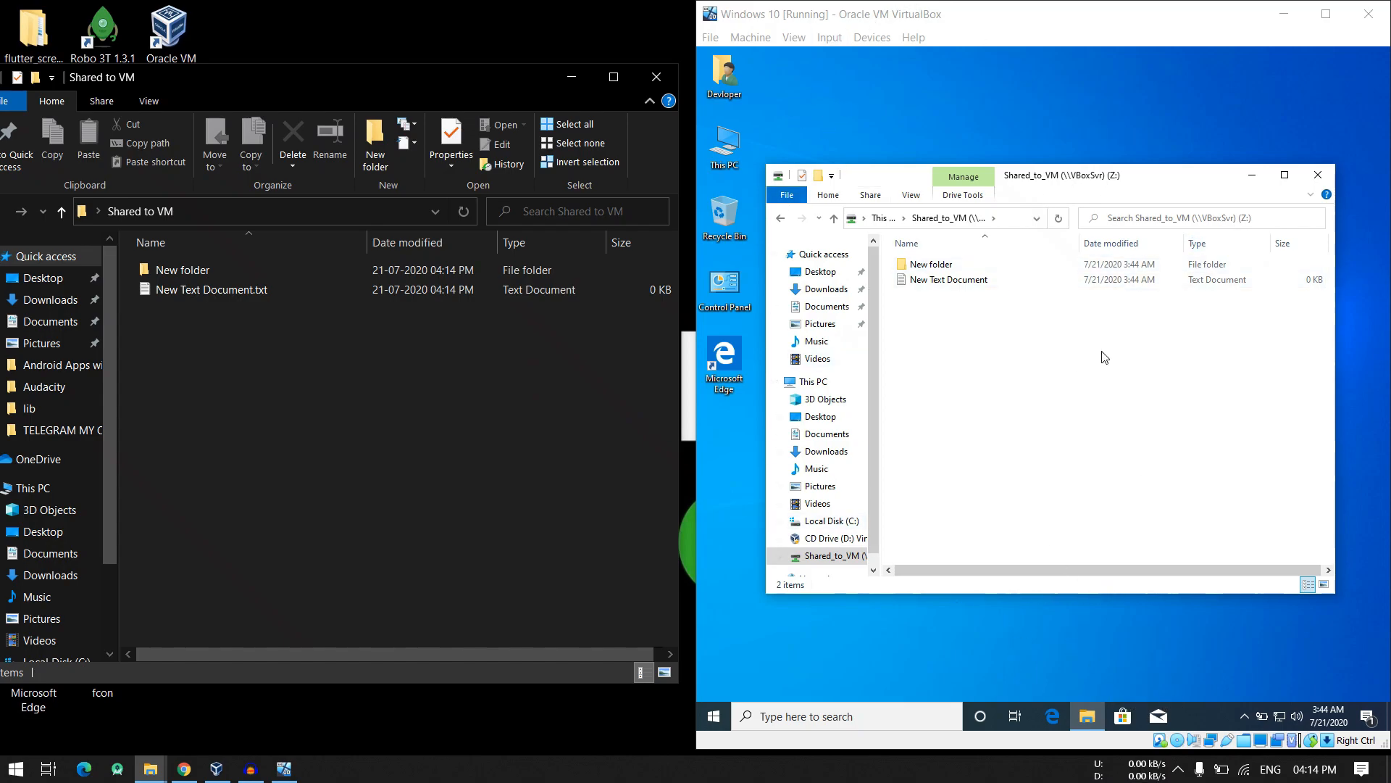
pyautogui.click(1314, 180)
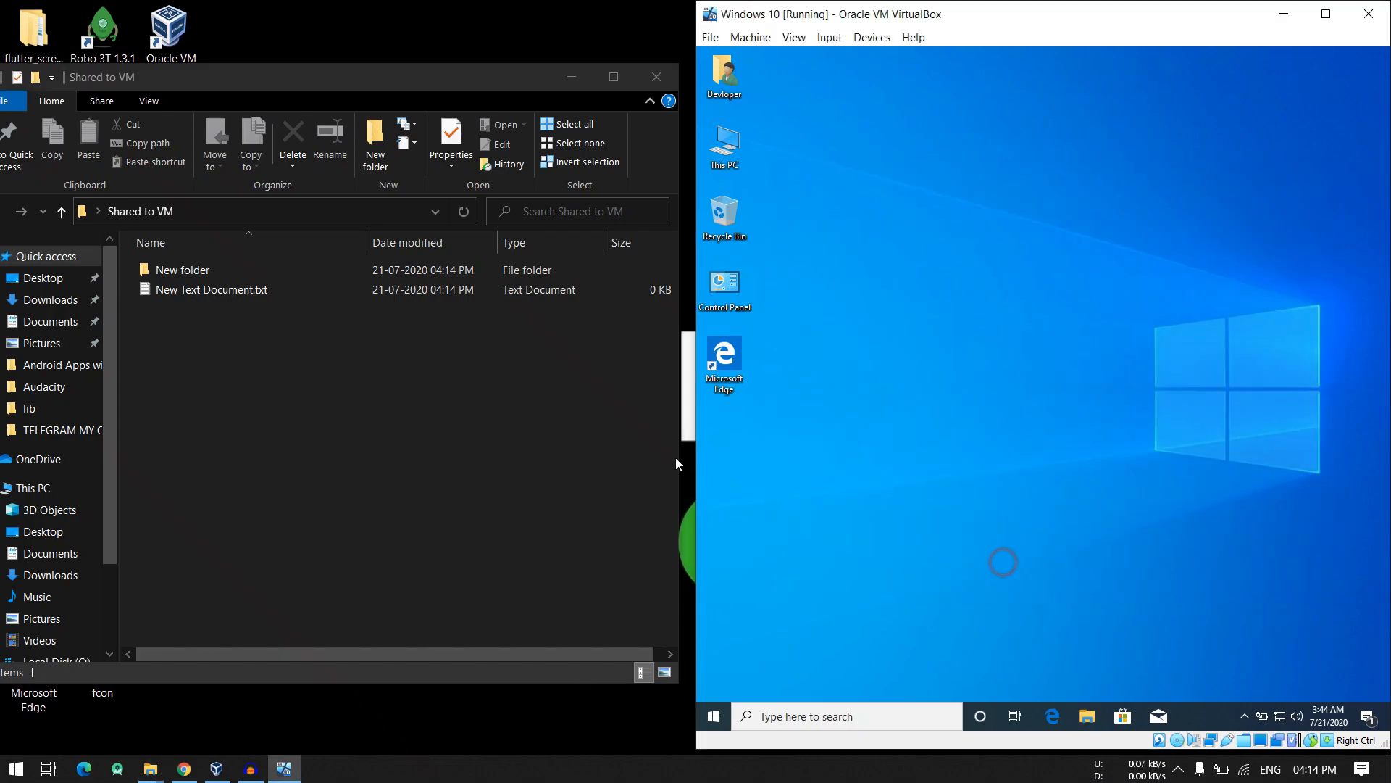
pyautogui.click(572, 76)
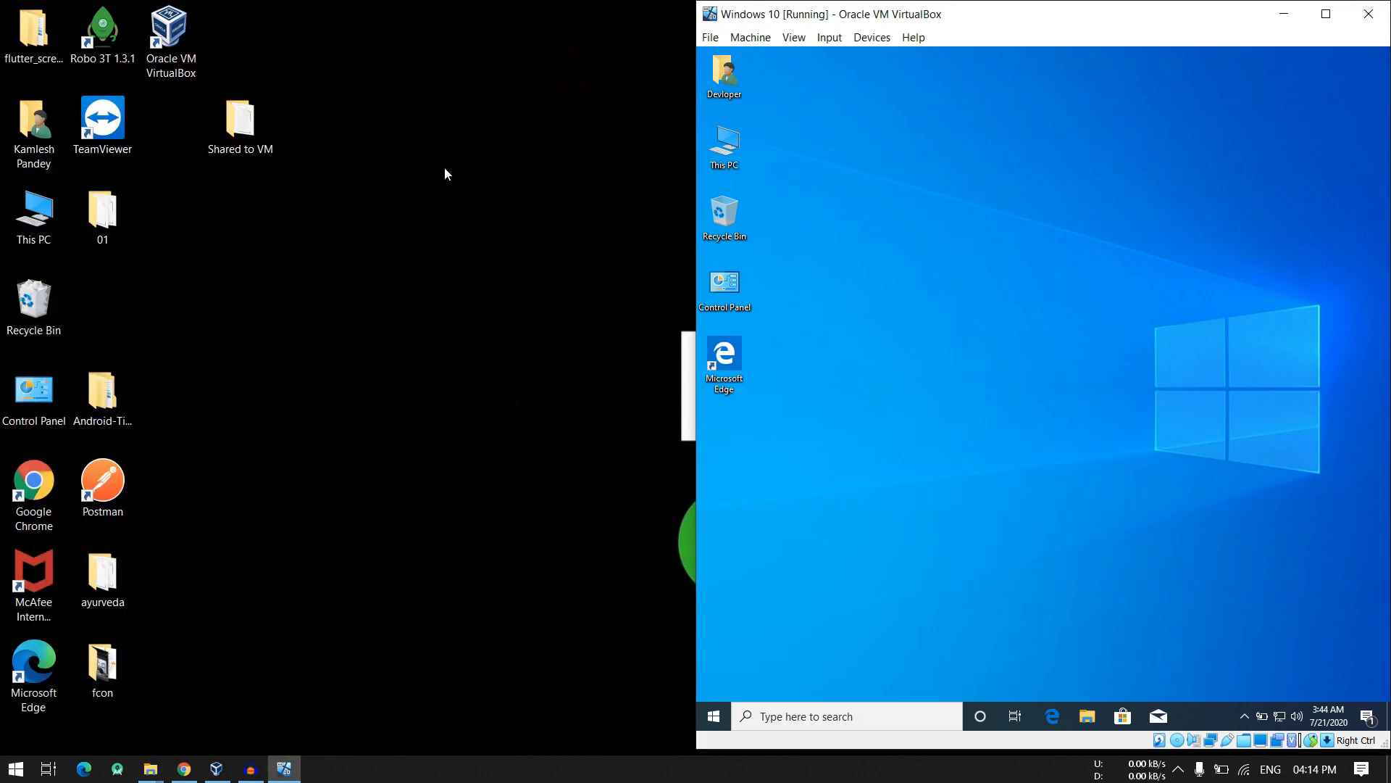